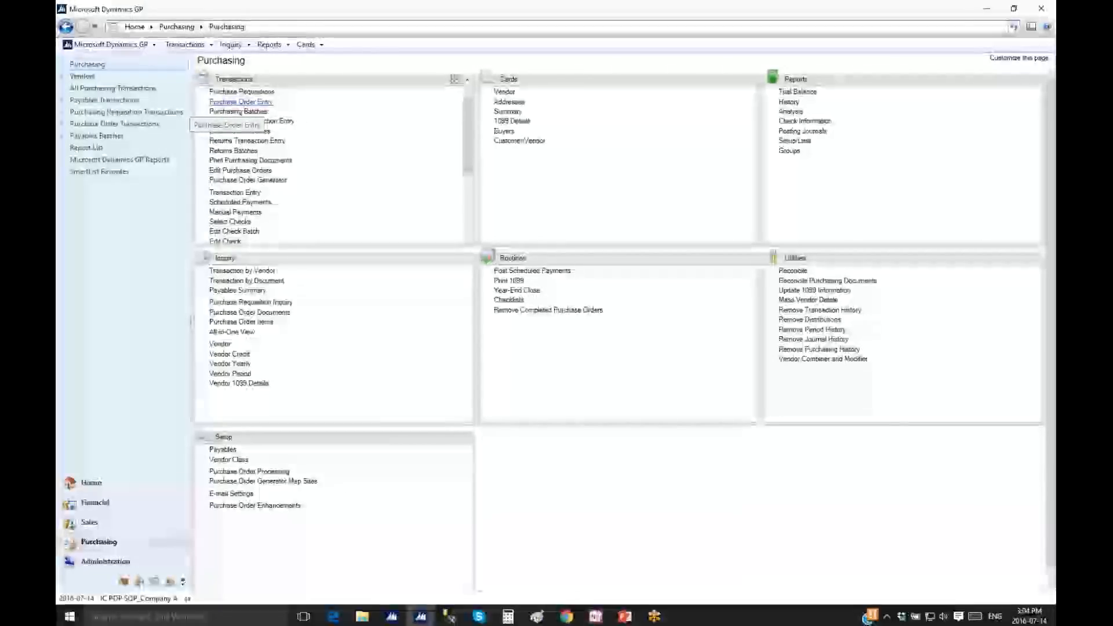
Step: Start a new standard purchase order for the vendor Intercompany Destination Co
left_click(240, 102)
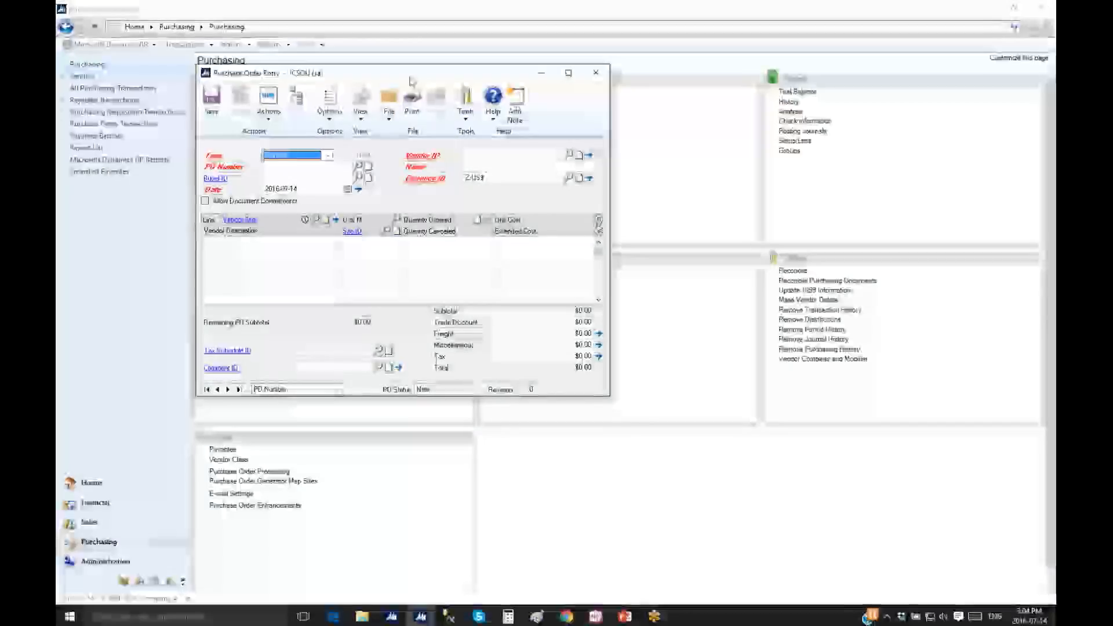
left_click_drag(458, 97, 471, 142)
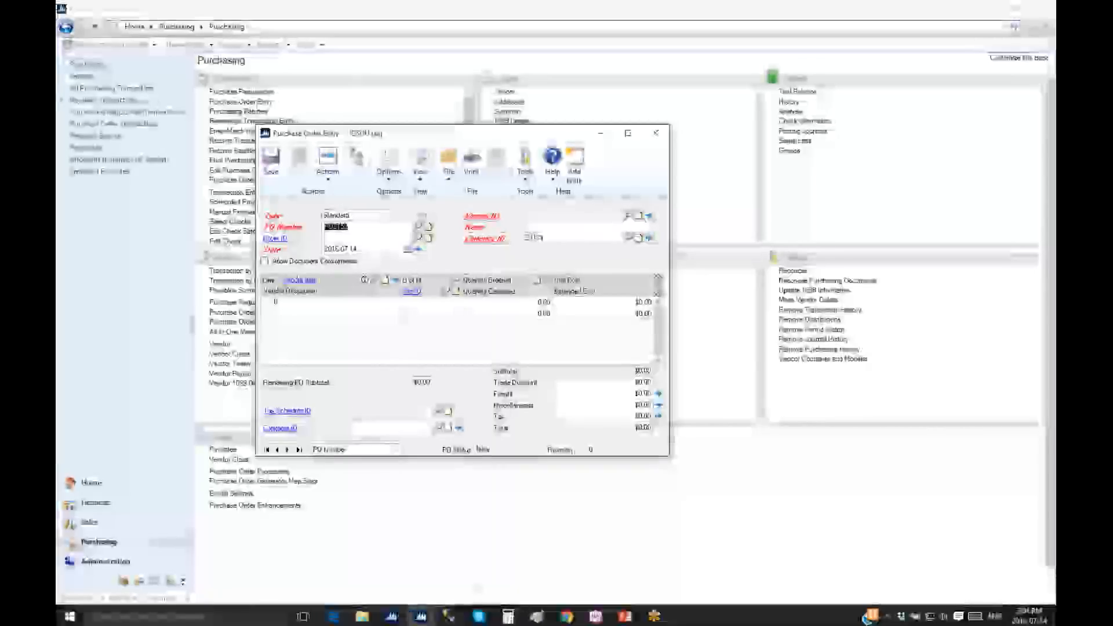
left_click(574, 215)
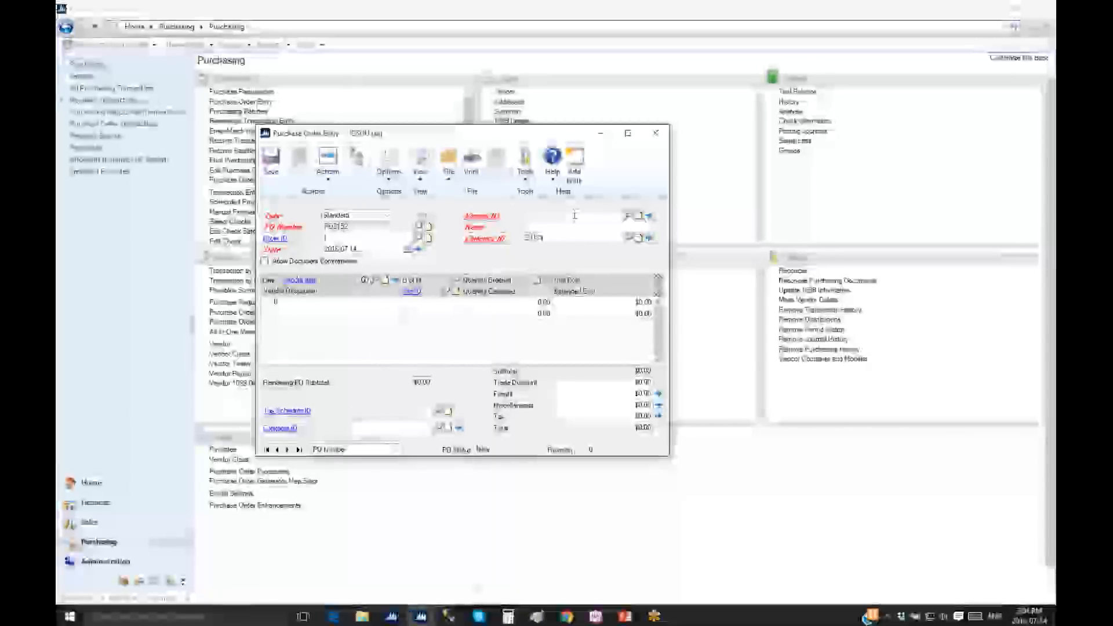
type("ACET")
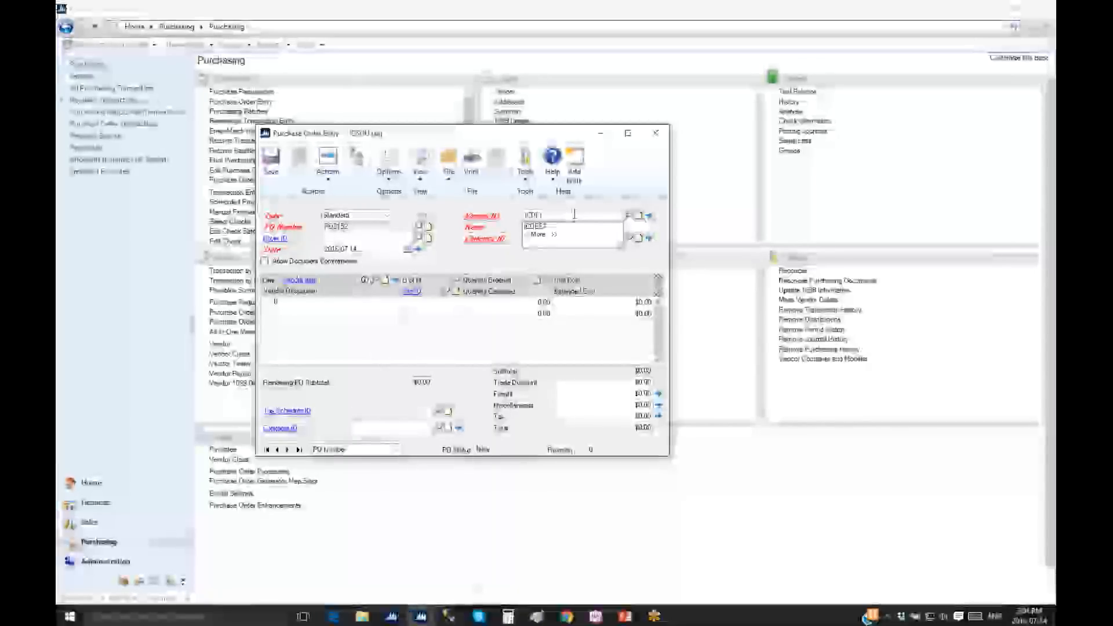
left_click(575, 229)
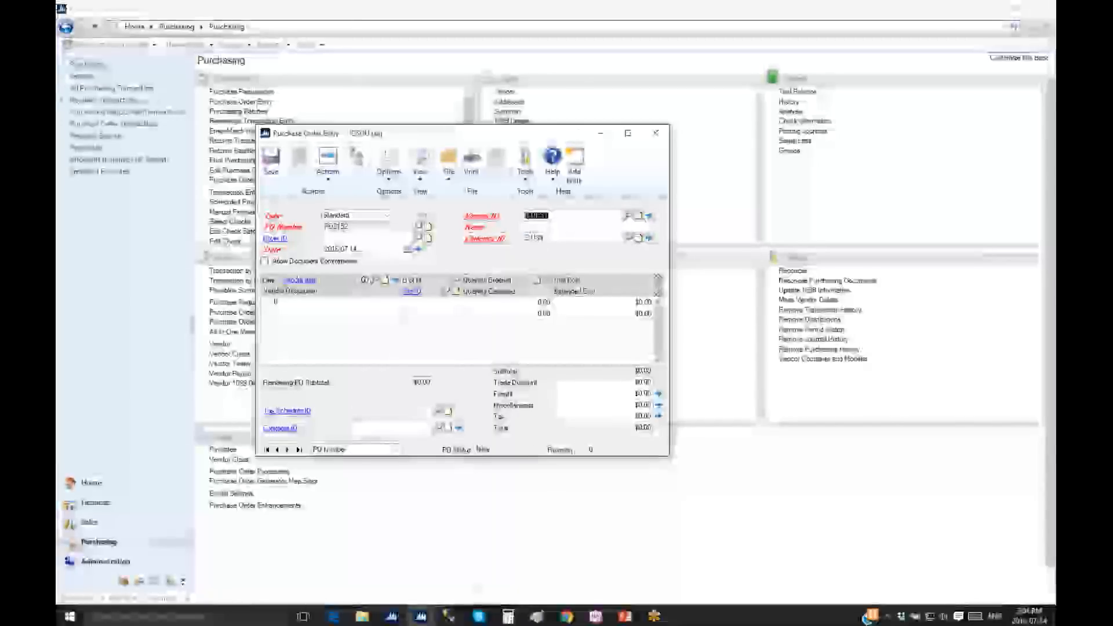
key("Tab")
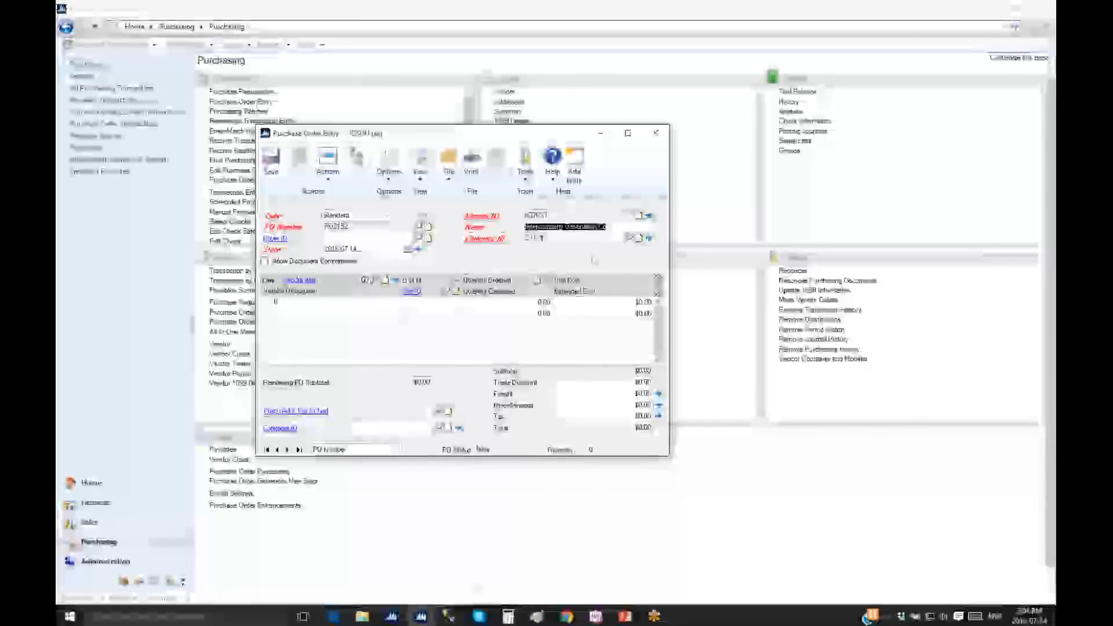
Step: Add vendor item CART_ASCB2 to the first order line with unit of measure Each and quantity 1
left_click(349, 302)
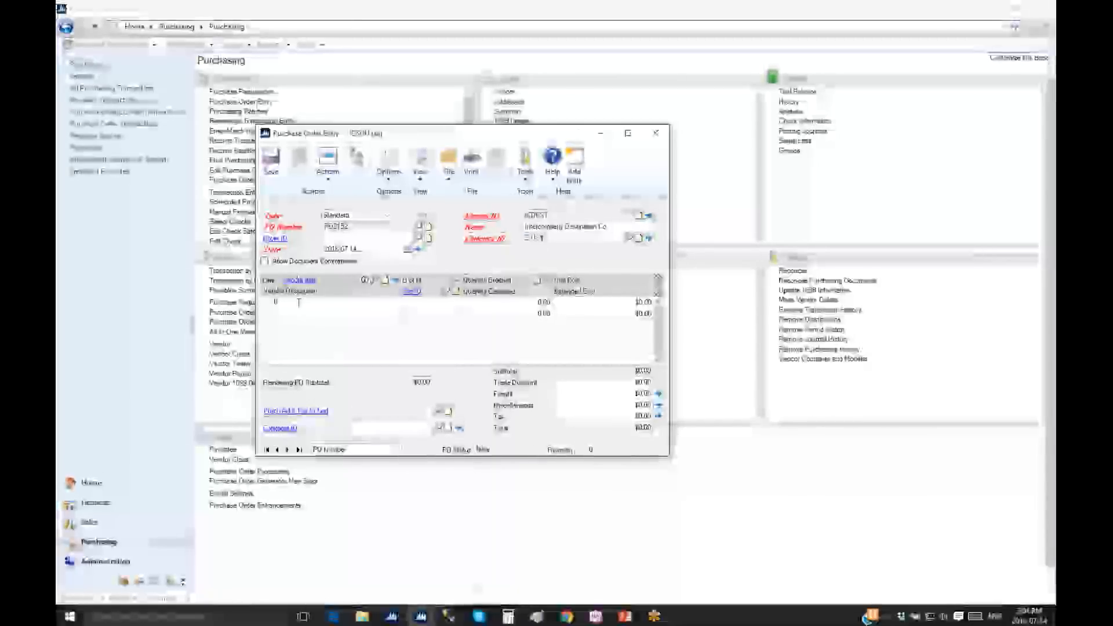
left_click(375, 281)
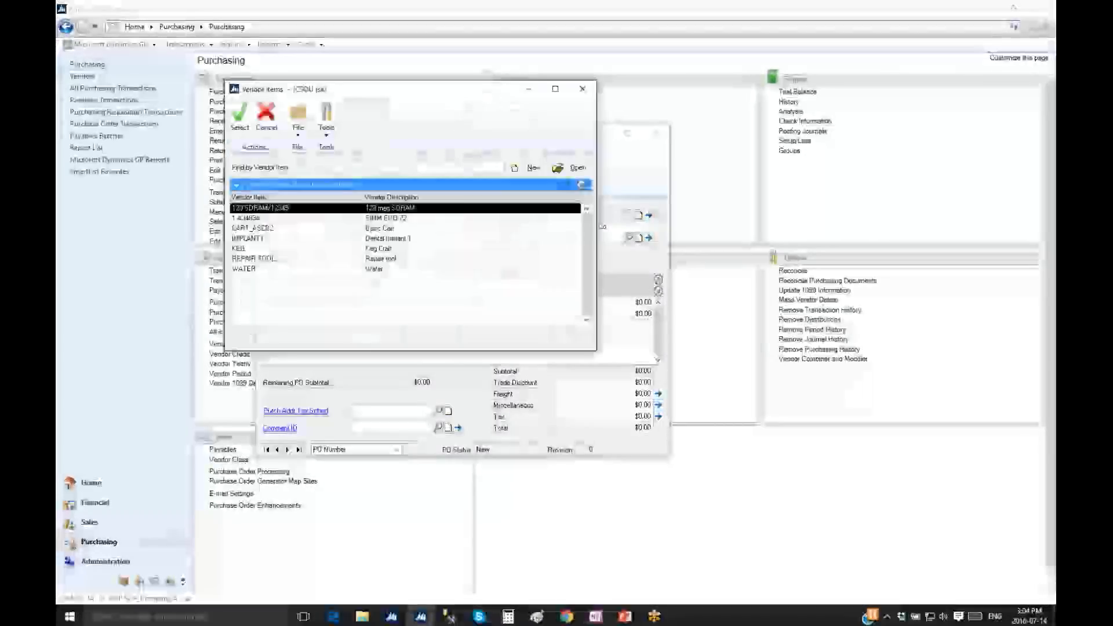
double_click(312, 229)
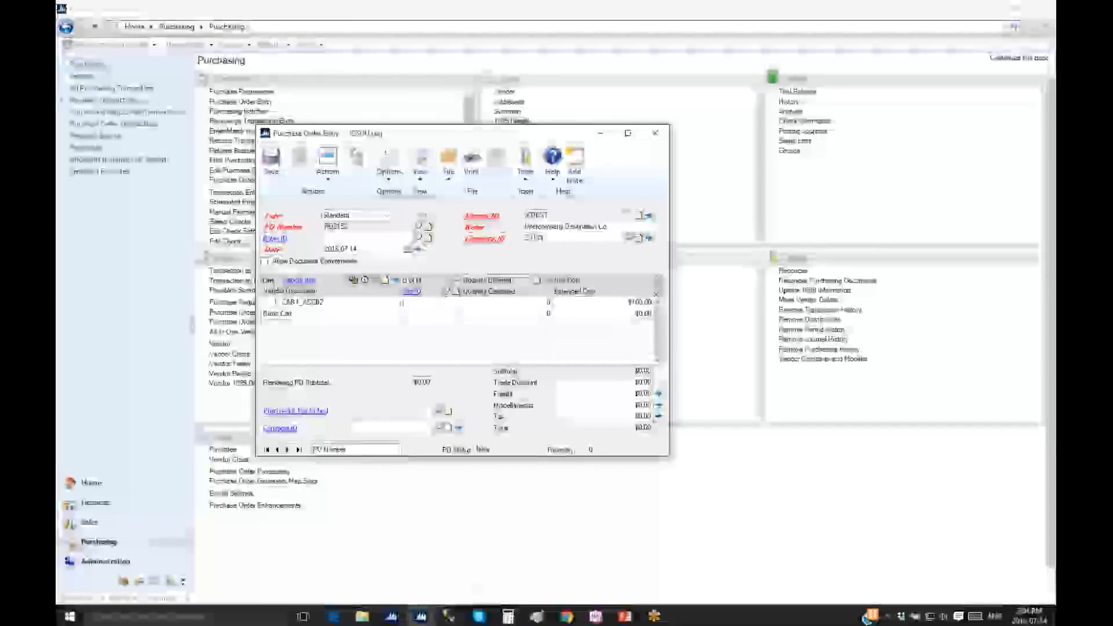
left_click(456, 282)
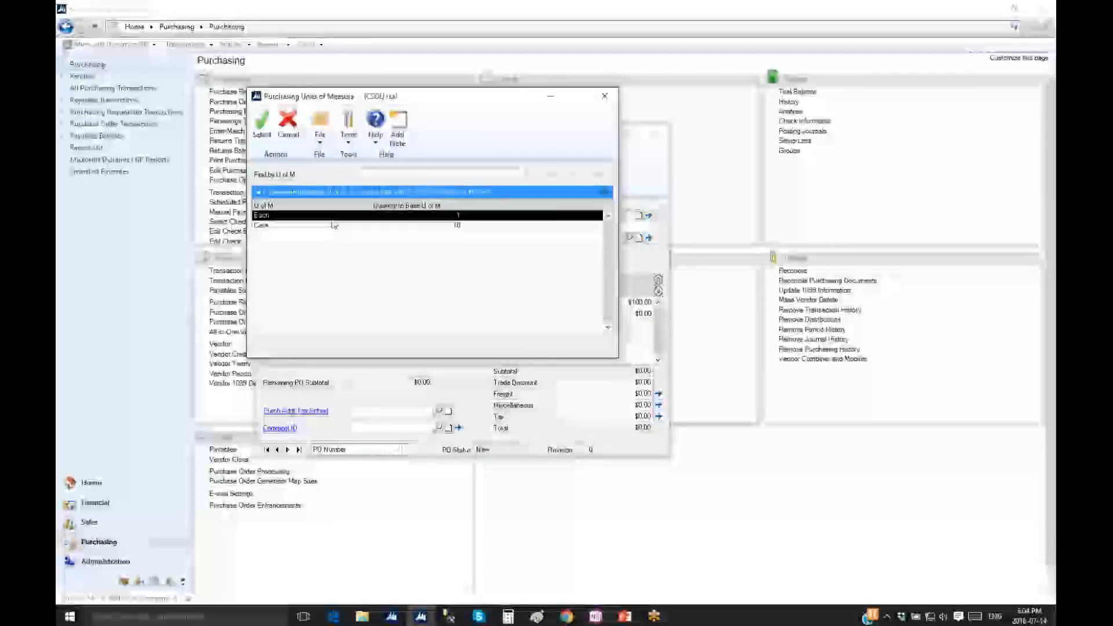
double_click(329, 216)
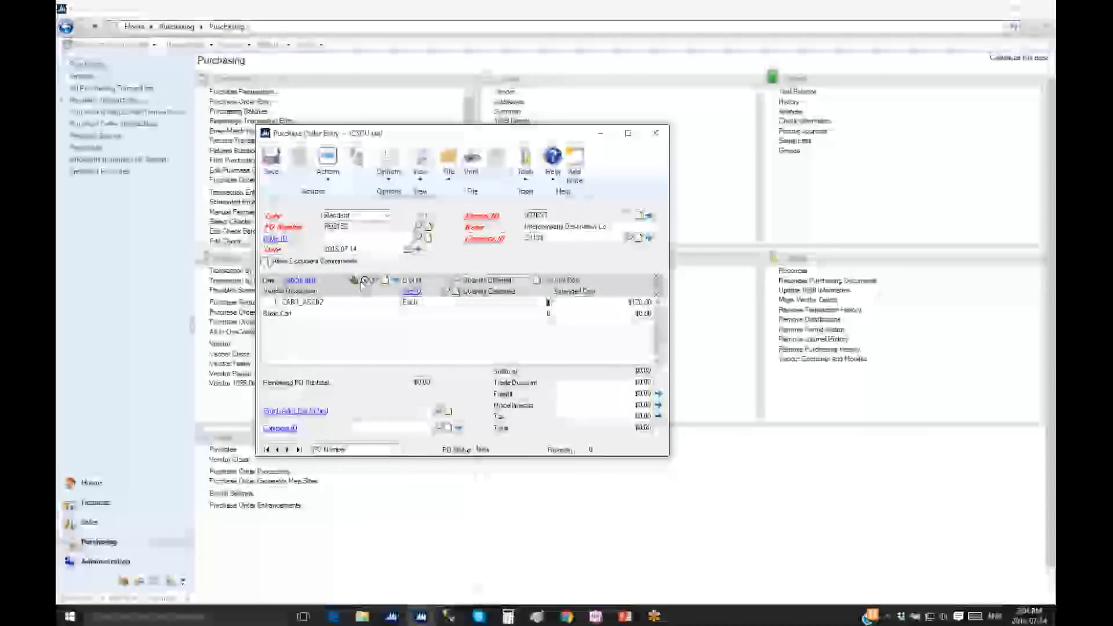
type("1")
key("Tab")
key("Tab")
Step: Assign the Southwest Regional site, 01-SW, to the cart line from the site list
left_click(422, 317)
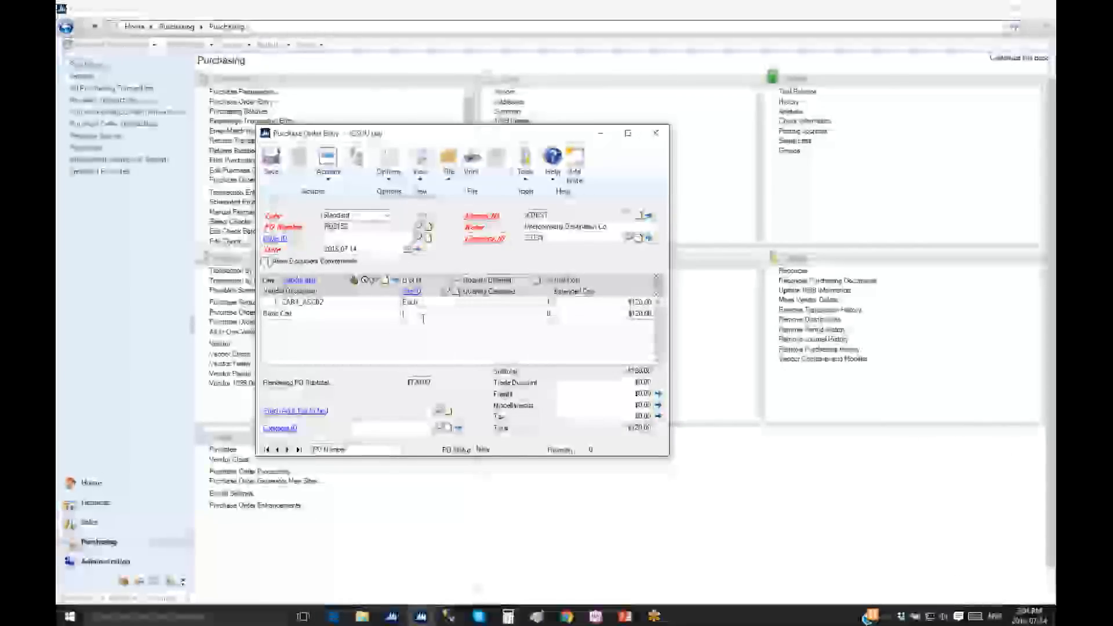
left_click(451, 291)
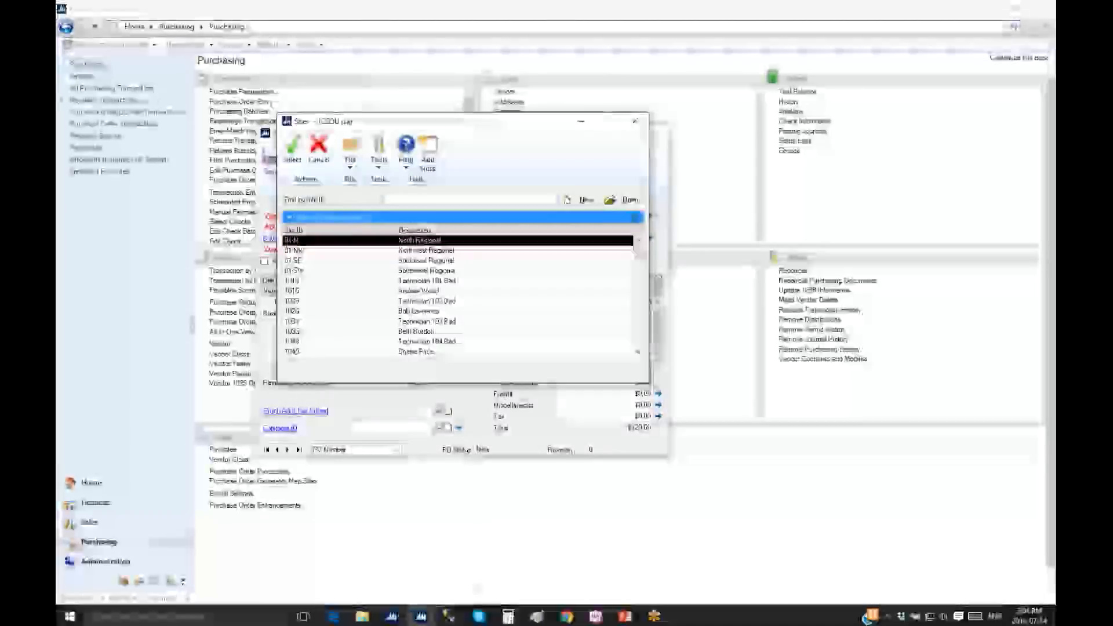
double_click(435, 270)
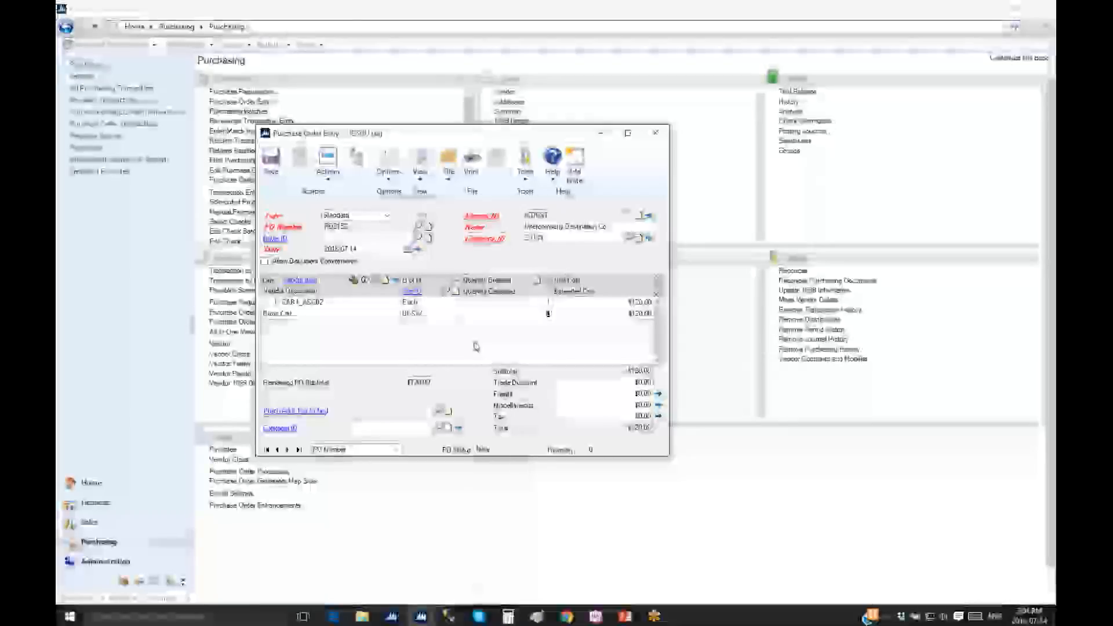
key("Tab")
Step: Save the purchase order and print the purchase order document to the screen
left_click(475, 171)
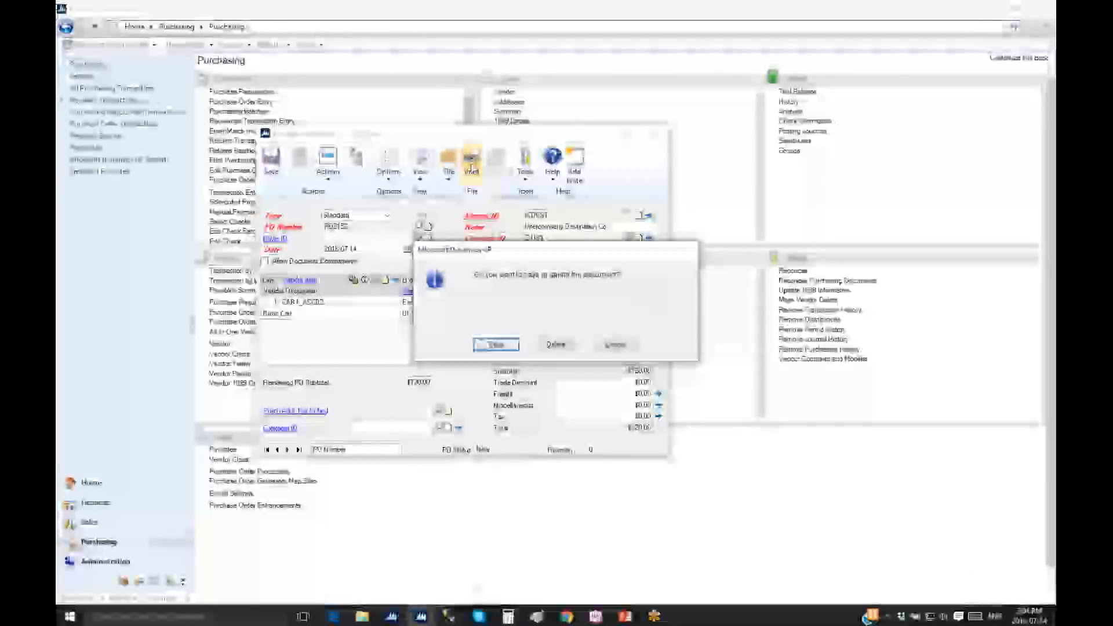
left_click(496, 344)
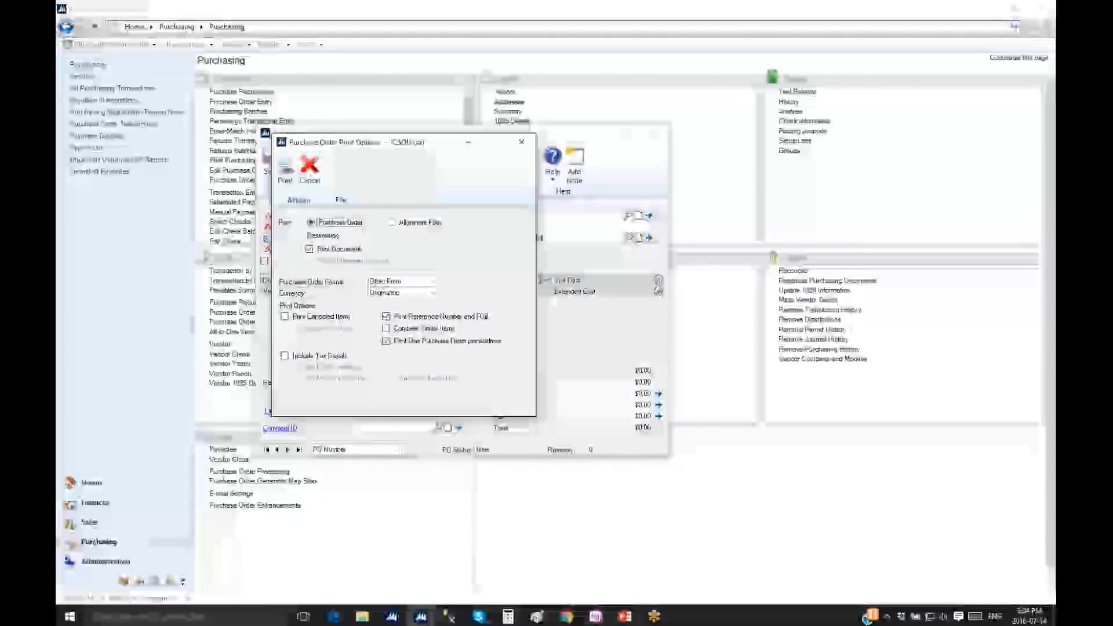
left_click(285, 171)
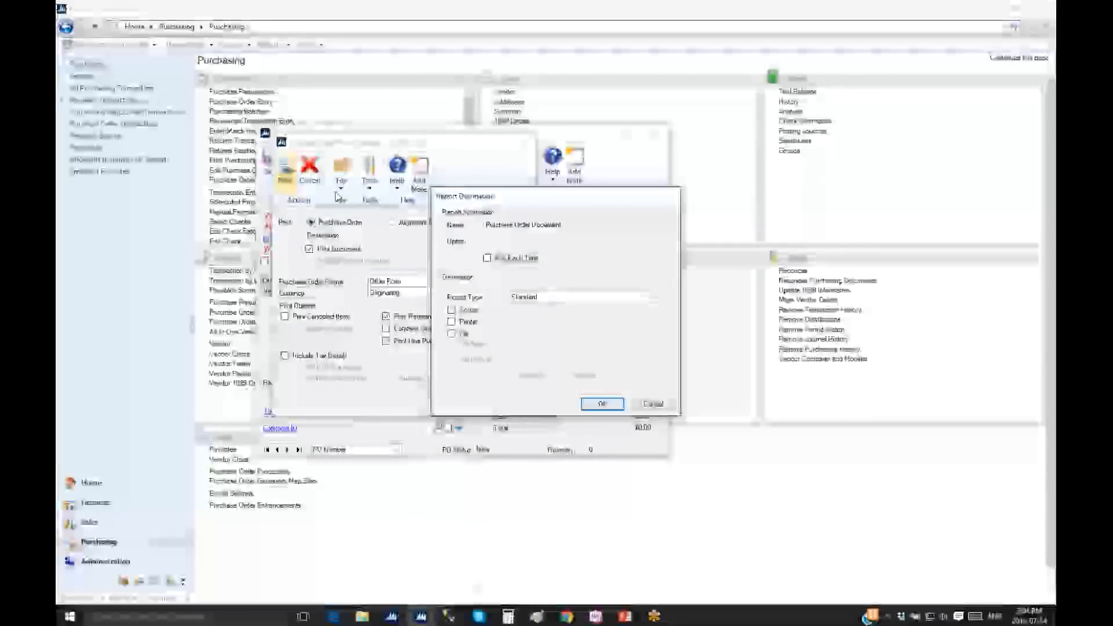
left_click(469, 310)
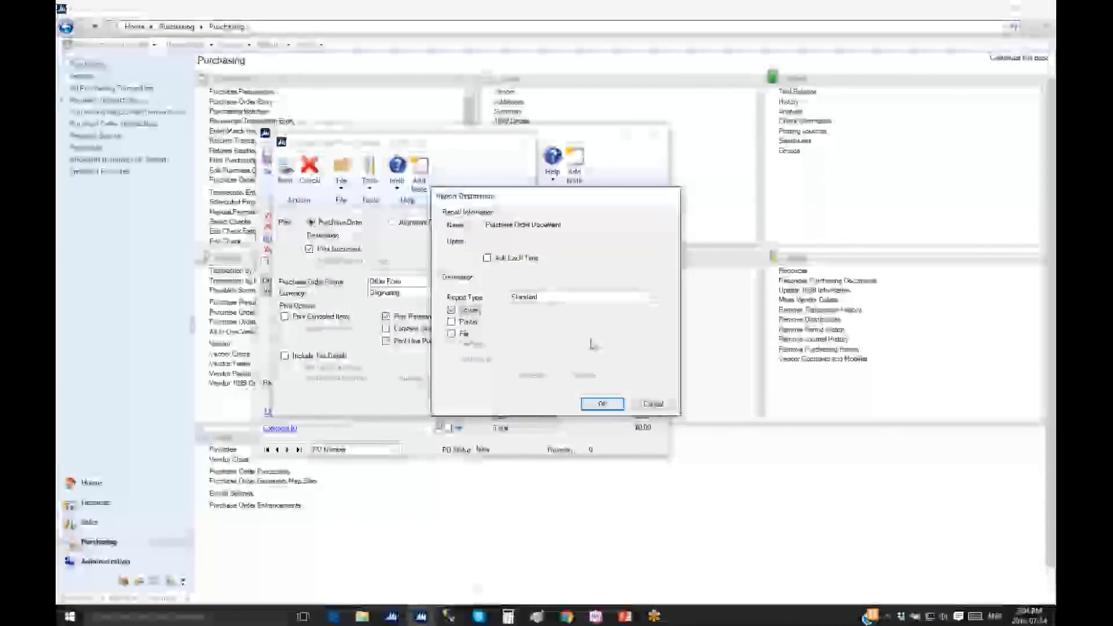
left_click(603, 404)
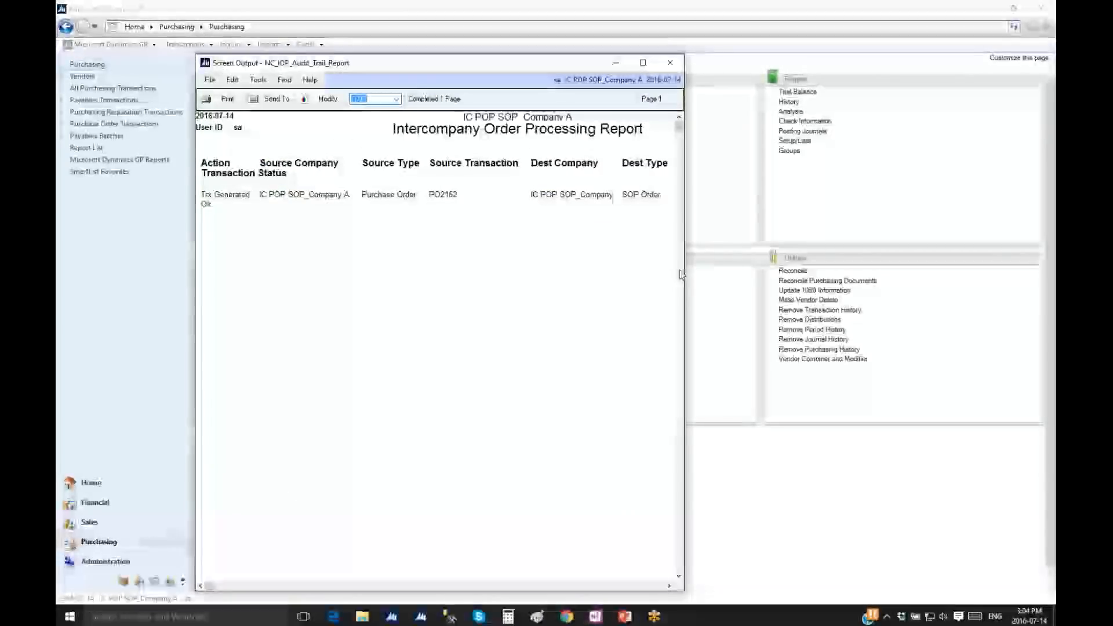
Step: Review the full width of the Intercompany Order Processing Report and the printed purchase order, and close the reports and the order entry window
left_click_drag(684, 270, 887, 267)
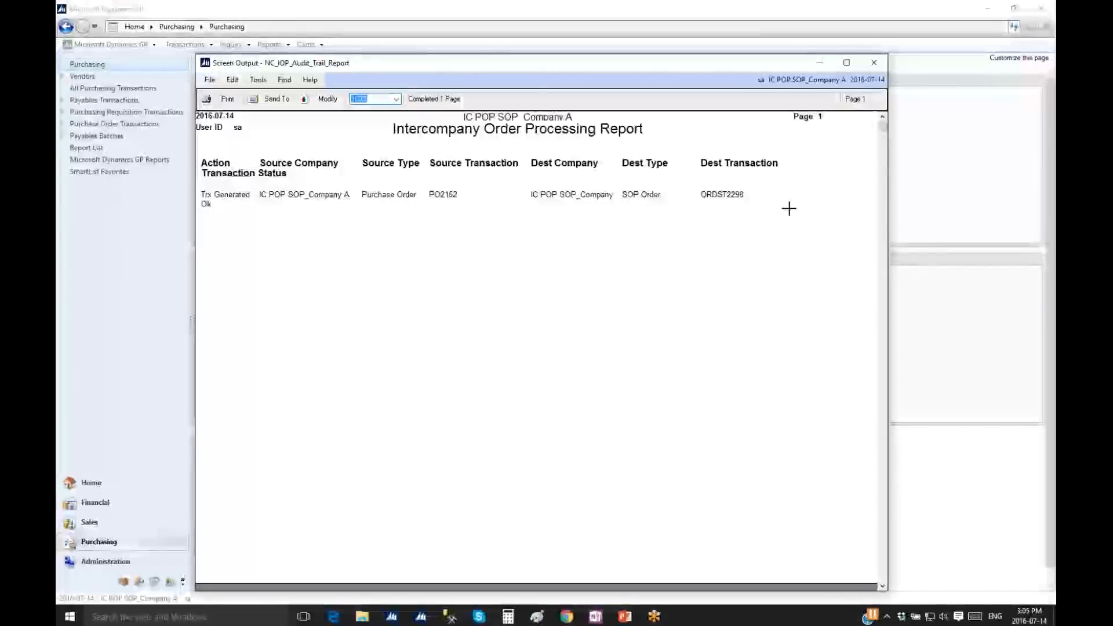
left_click(873, 64)
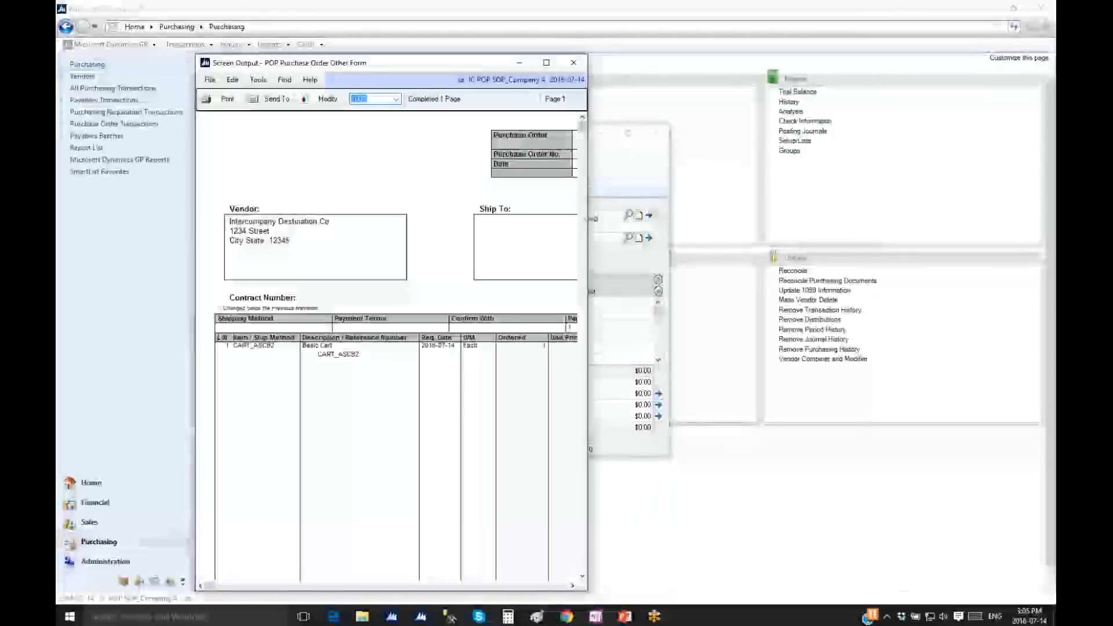
left_click_drag(586, 223, 763, 182)
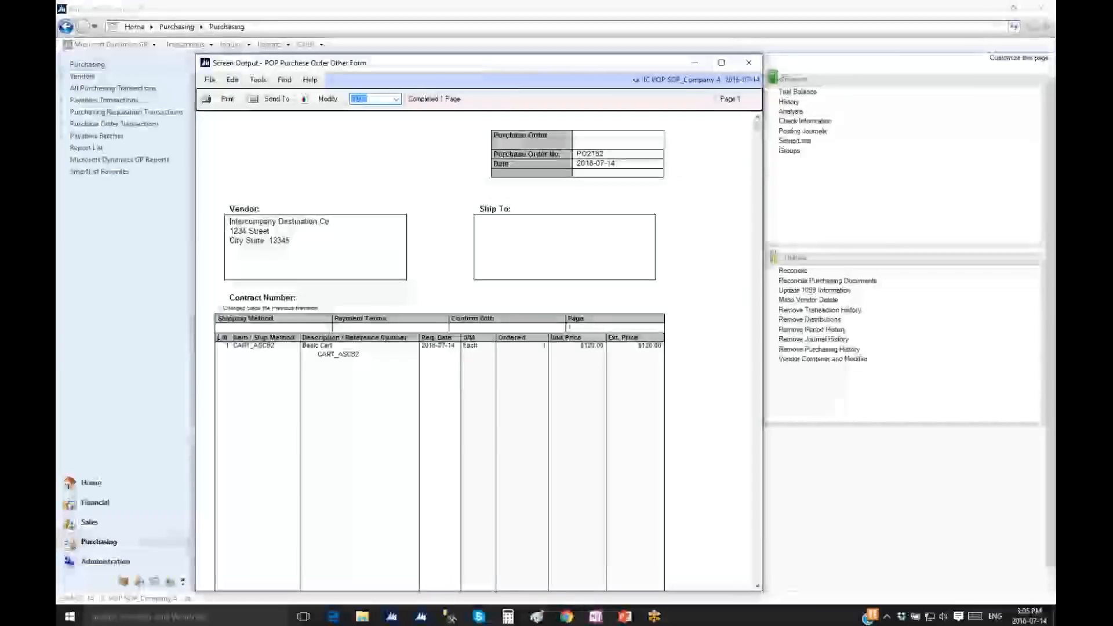
left_click(748, 62)
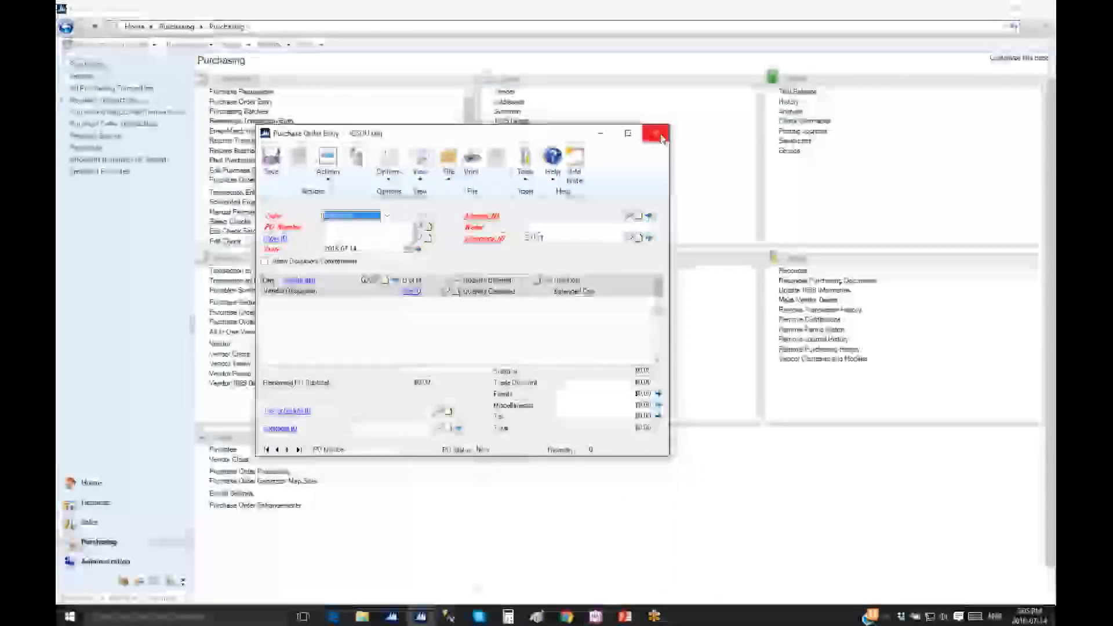
left_click(655, 133)
Step: Switch to the IC POP SOP_Company B session and open sales order ORDST2298 in Sales Transaction Entry
left_click(420, 622)
left_click(357, 556)
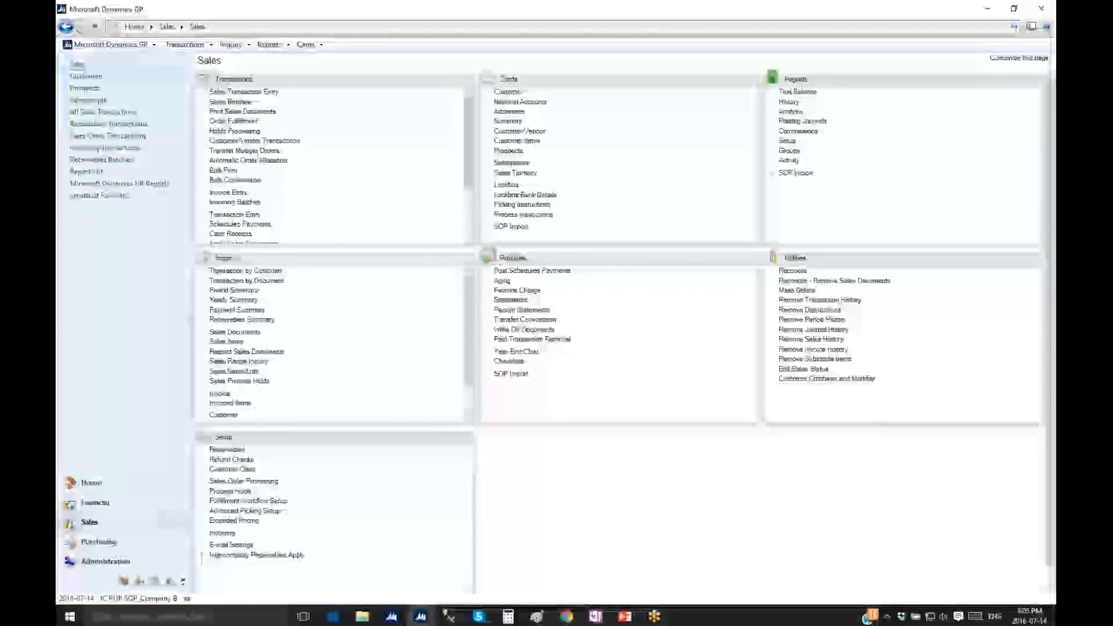
left_click(254, 95)
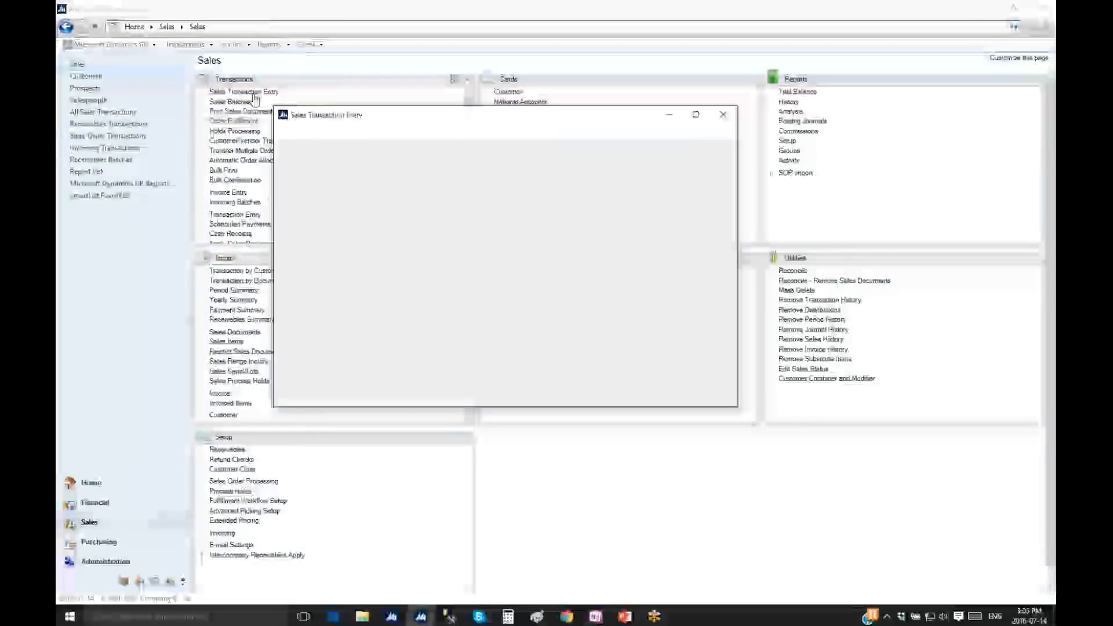
left_click(433, 201)
left_click_drag(560, 245, 563, 313)
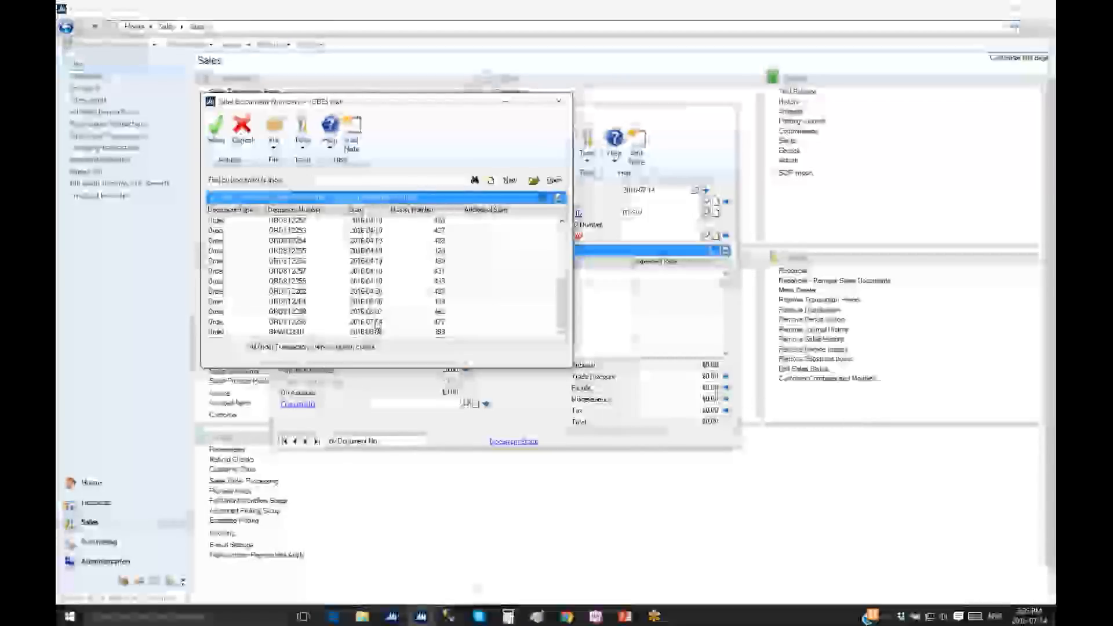
double_click(377, 322)
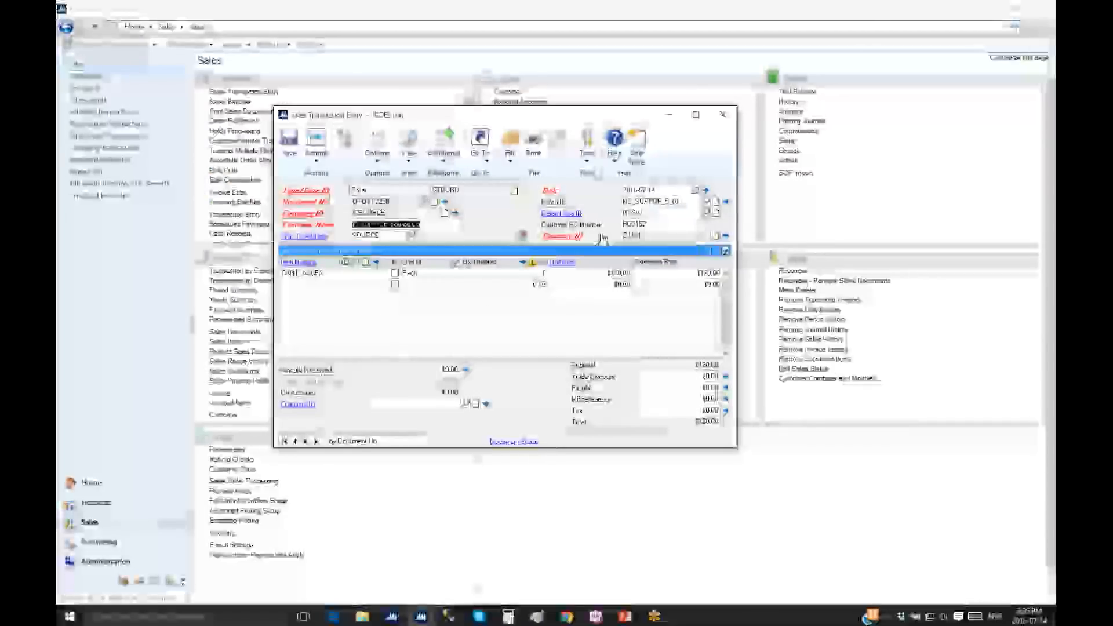
Step: Examine the generated sales order's batch ID and customer PO number, and expand the line details to check the unit cost
double_click(693, 202)
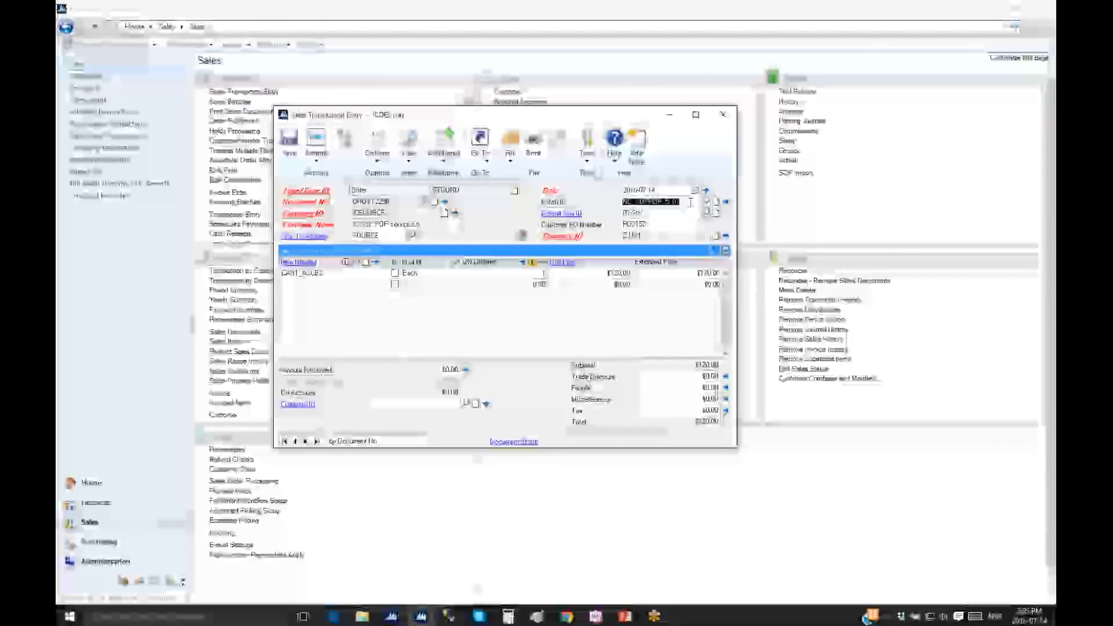
left_click(690, 202)
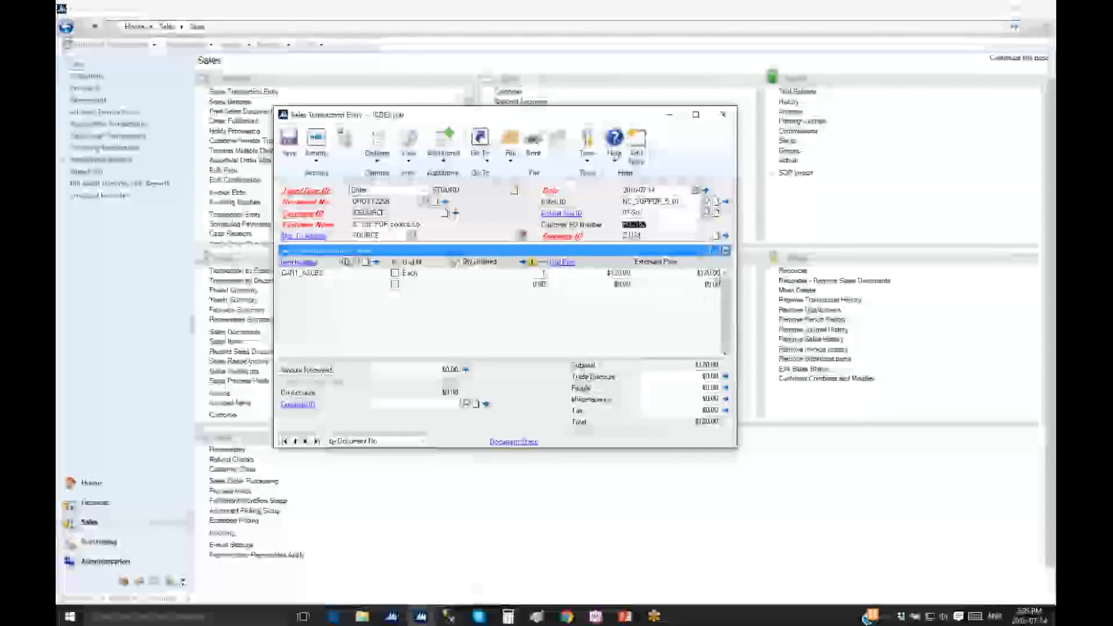
left_click(726, 251)
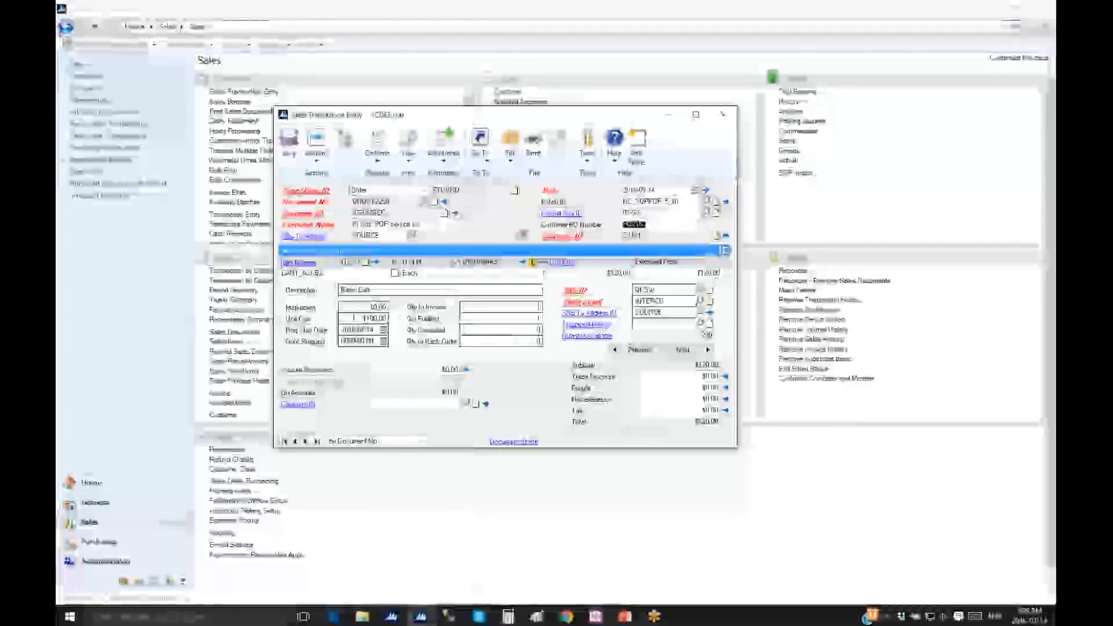
left_click(354, 317)
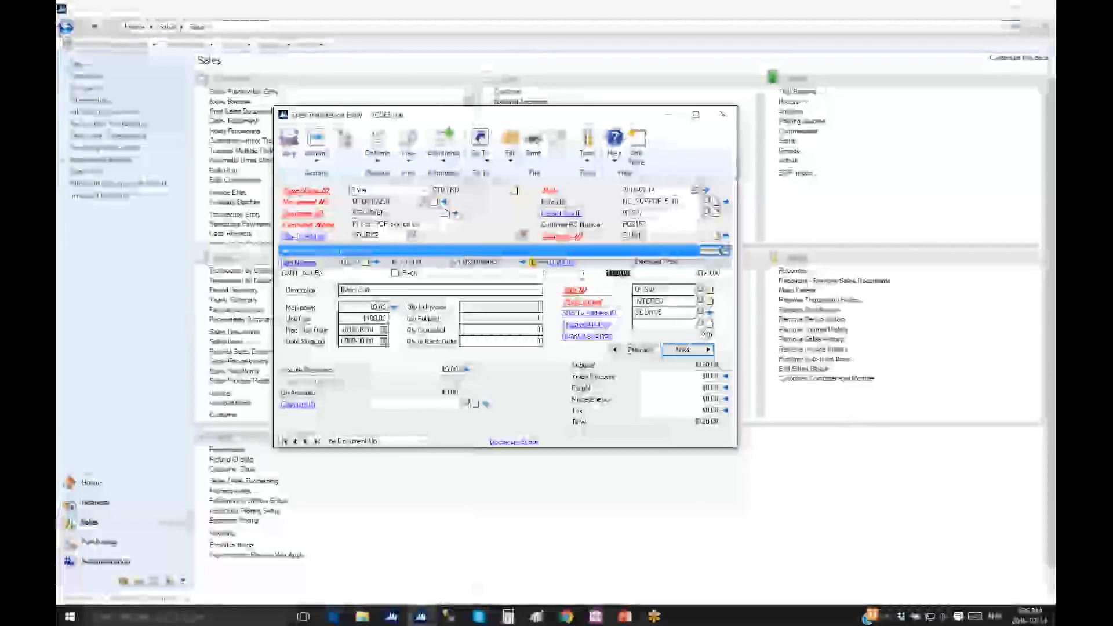
Step: Check the cart's INTERCO Z-US$ price in the item price list, and inspect the line's quantity to invoice
left_click(563, 263)
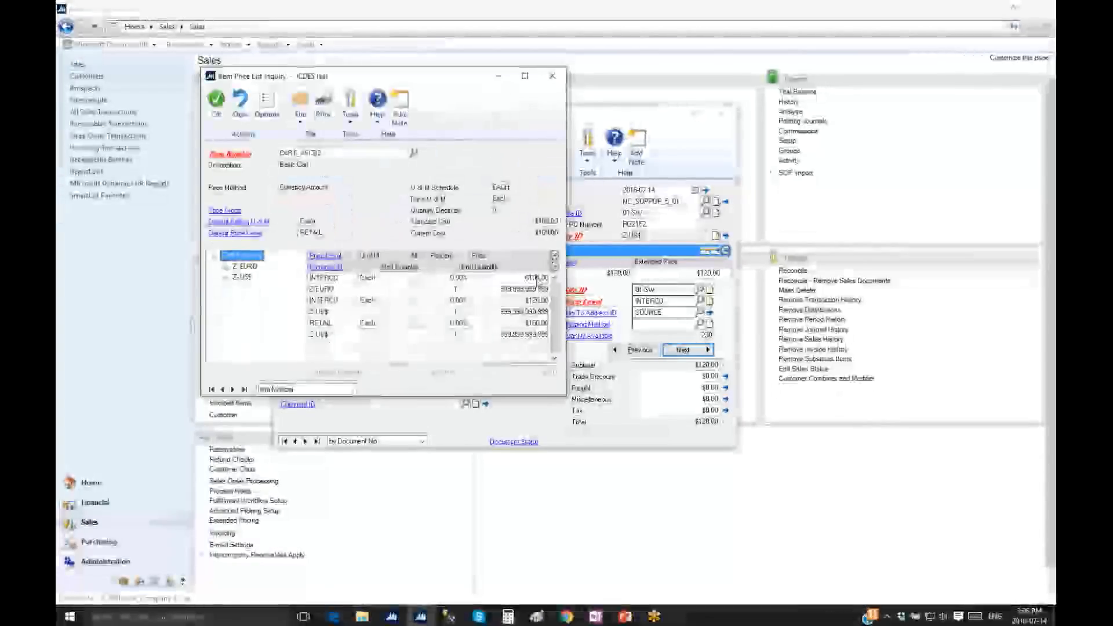
left_click(354, 306)
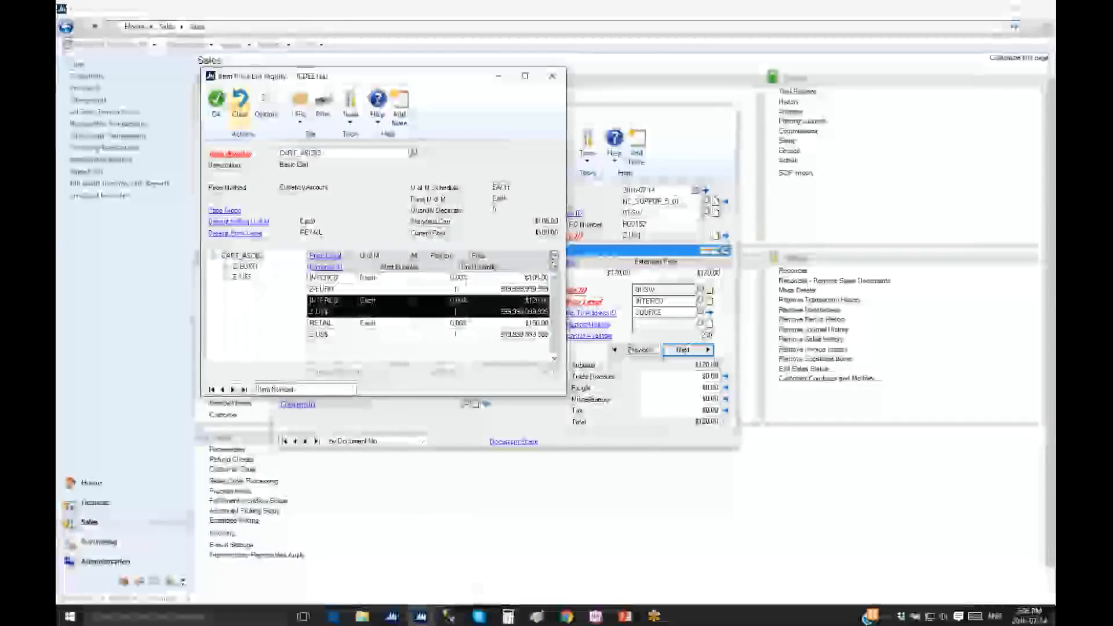
left_click(217, 101)
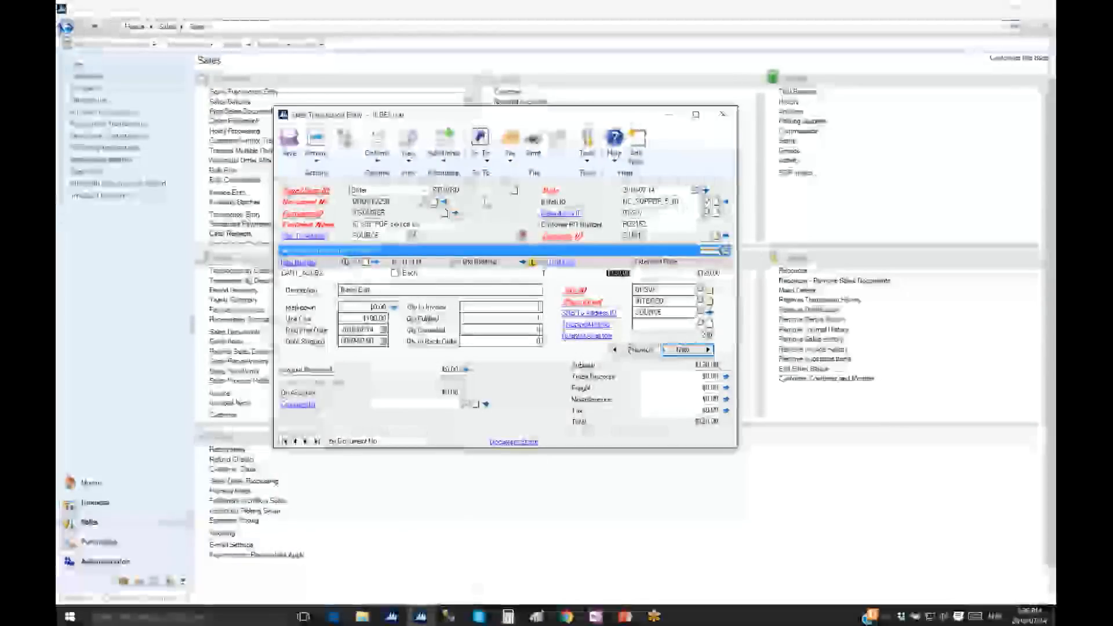
left_click(520, 308)
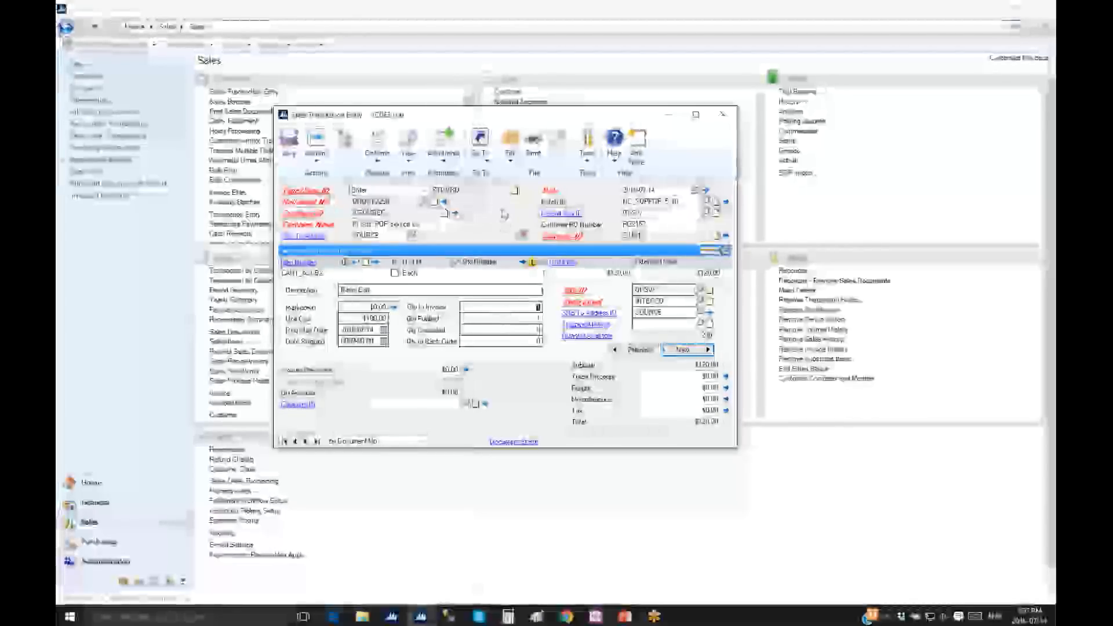
Step: Transfer sales order ORDST2298 to an invoice and output the SOP Transfer Log to the screen
left_click(316, 148)
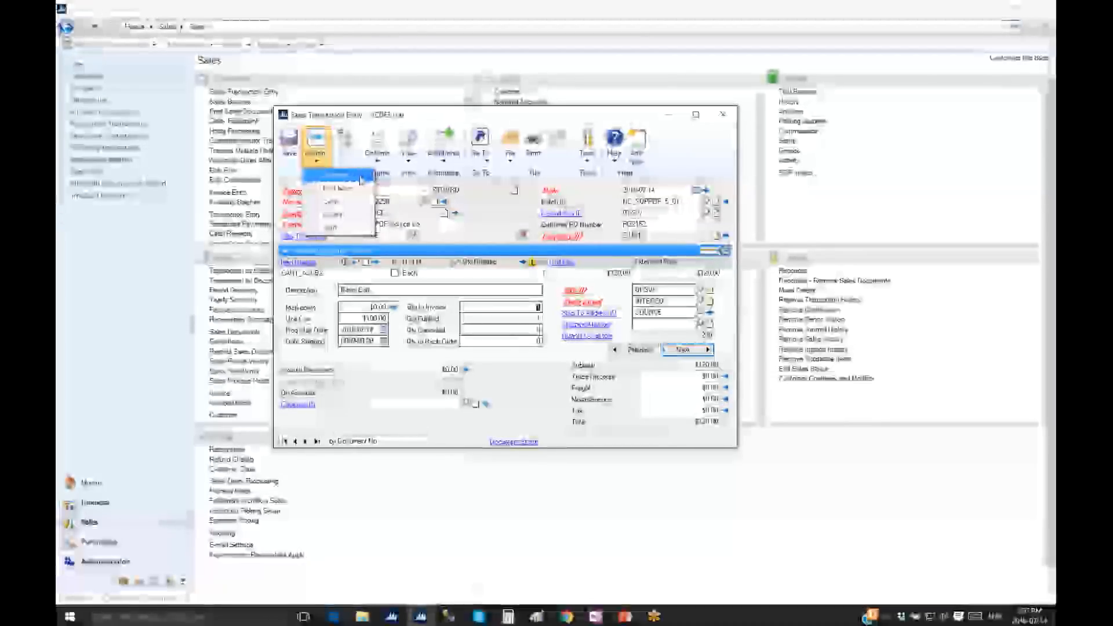
left_click(360, 179)
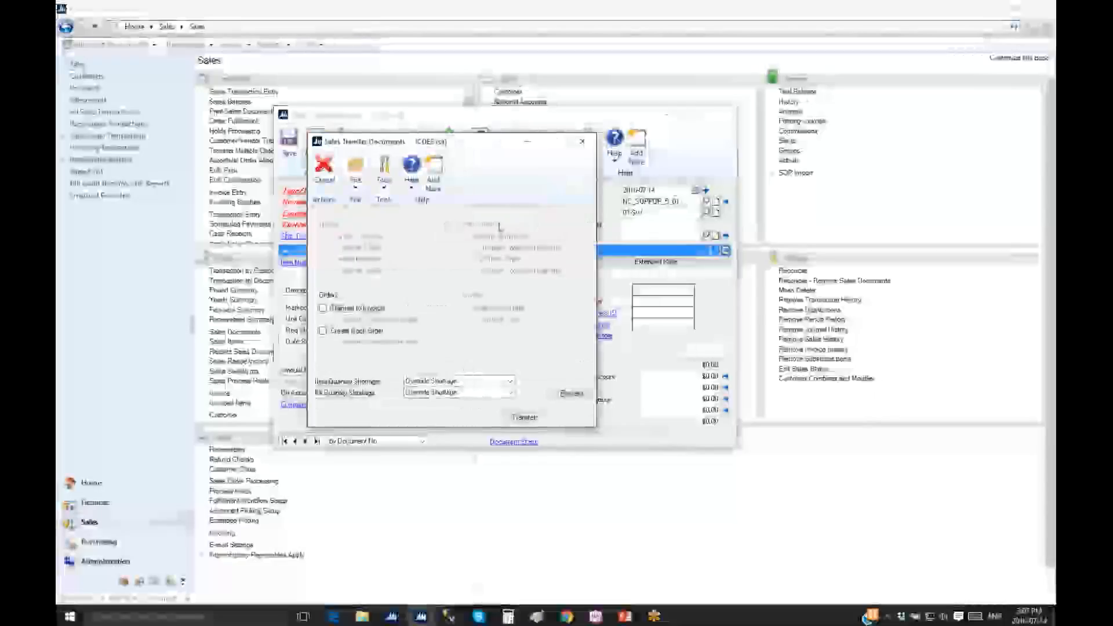
left_click(375, 309)
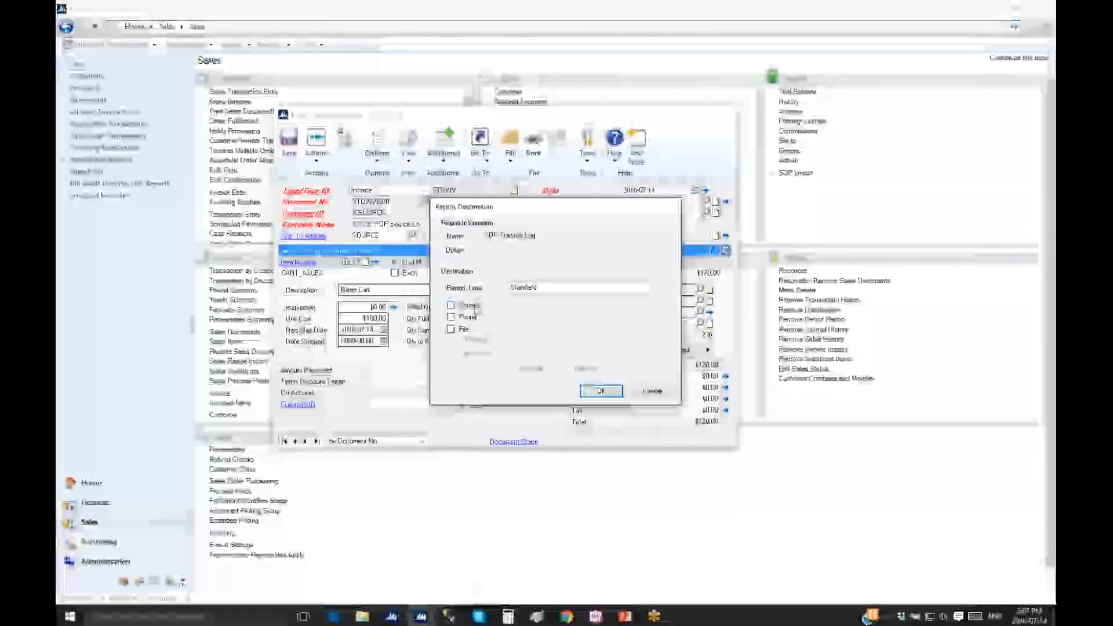
left_click(600, 393)
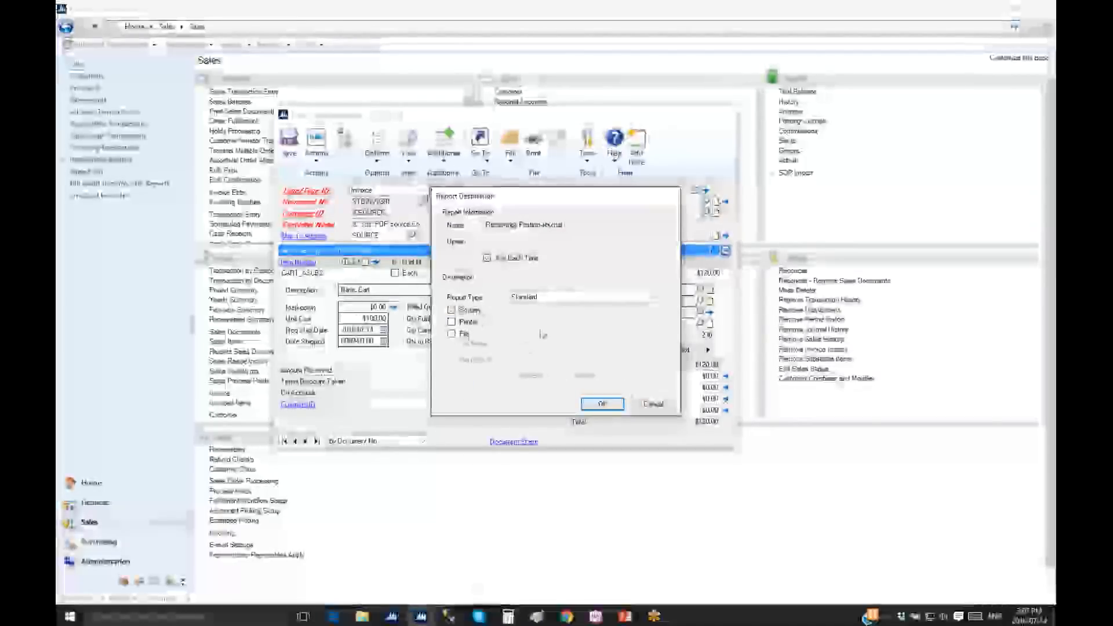
Step: Output the Receivings Posting Journal to the screen and cancel the remaining posting reports
left_click(602, 403)
left_click(648, 410)
left_click(648, 409)
left_click(648, 409)
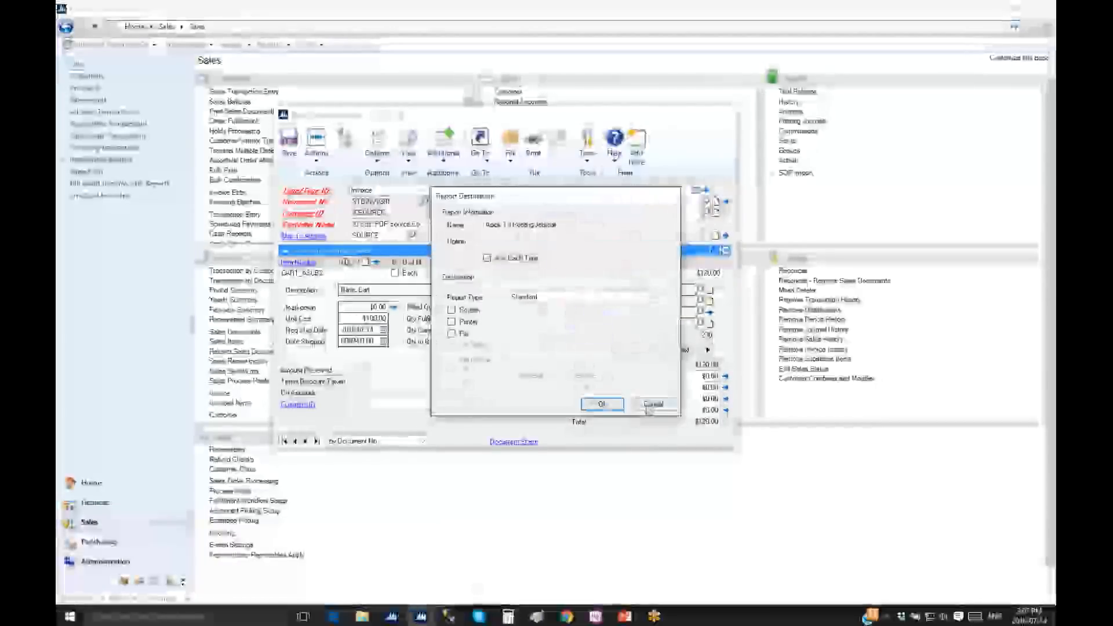
left_click(648, 409)
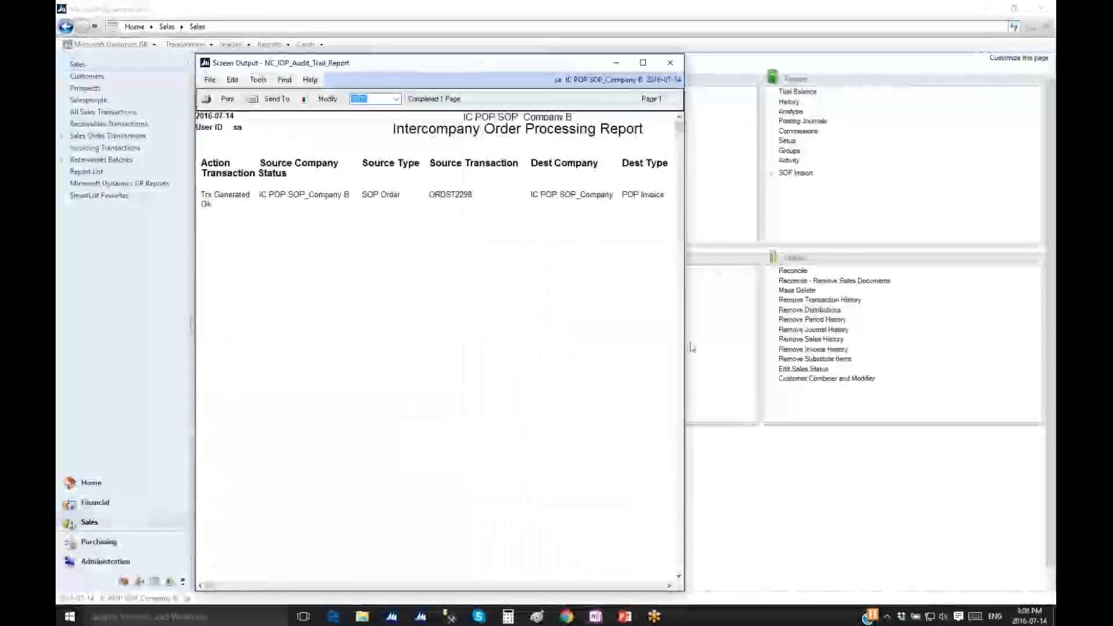
Step: Review the full width of the Intercompany Order Processing Report, the SOP Transfer Log and the Receivings Posting Journal, closing each report
left_click_drag(691, 347, 846, 325)
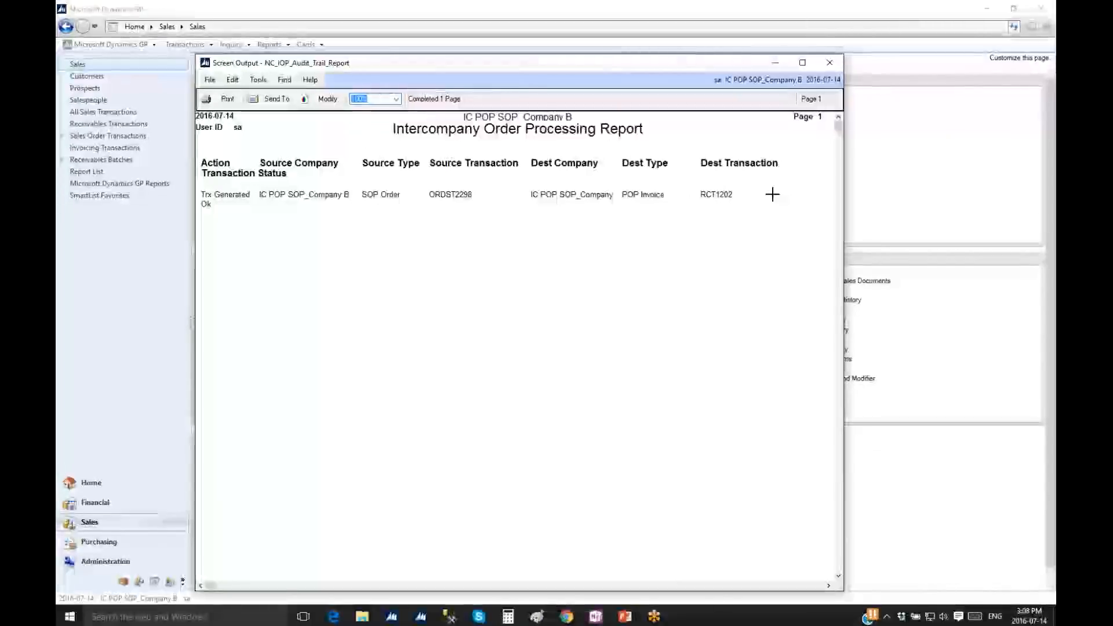
left_click(830, 62)
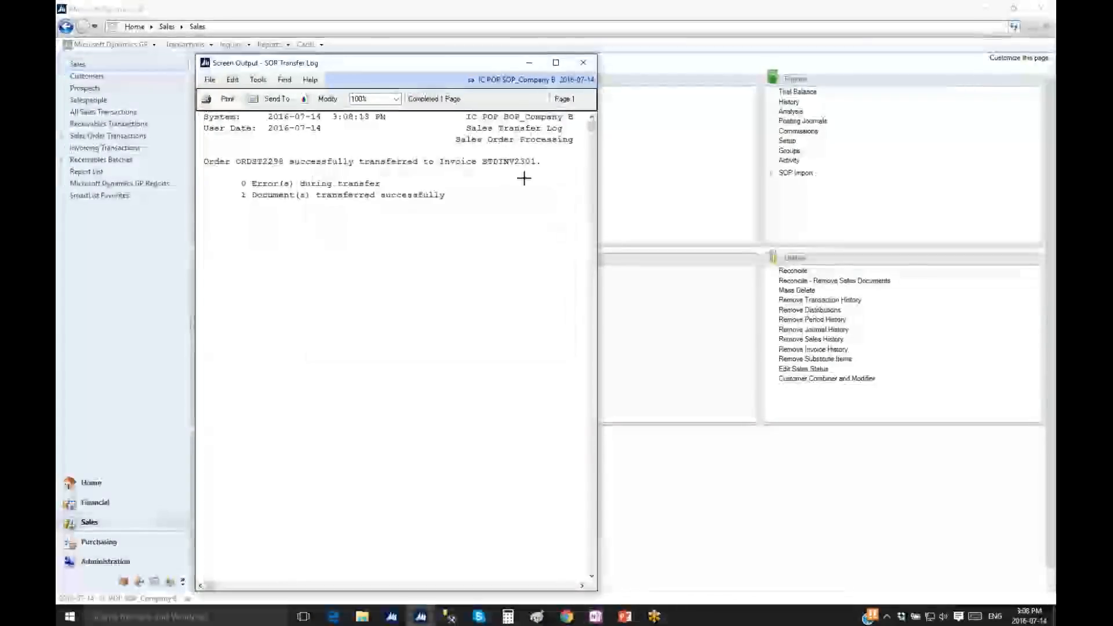
left_click(584, 66)
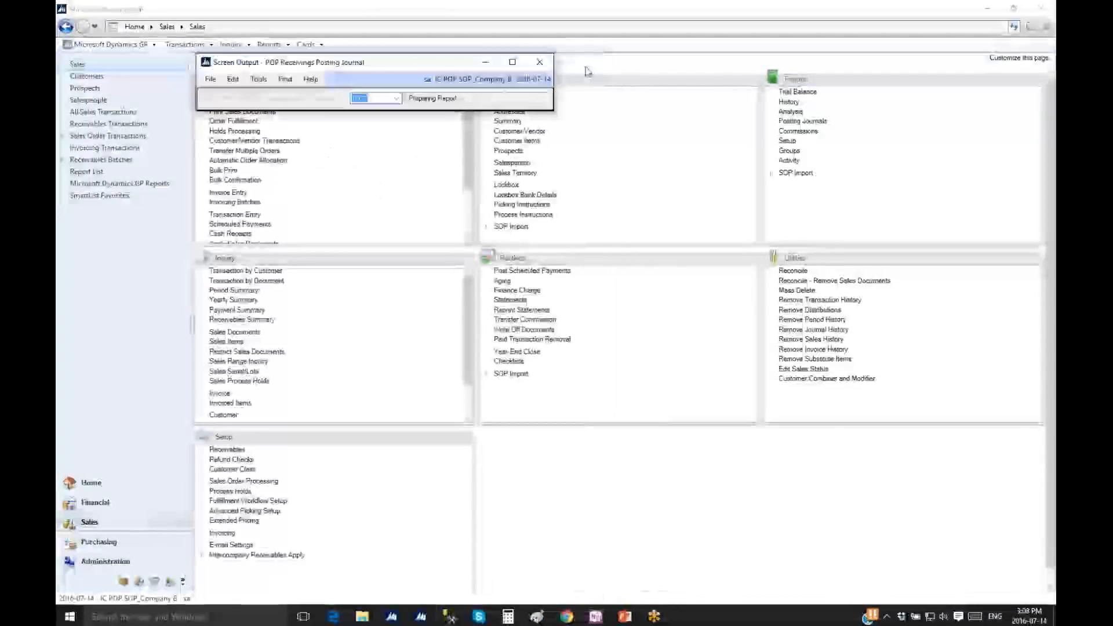
left_click_drag(600, 155, 957, 155)
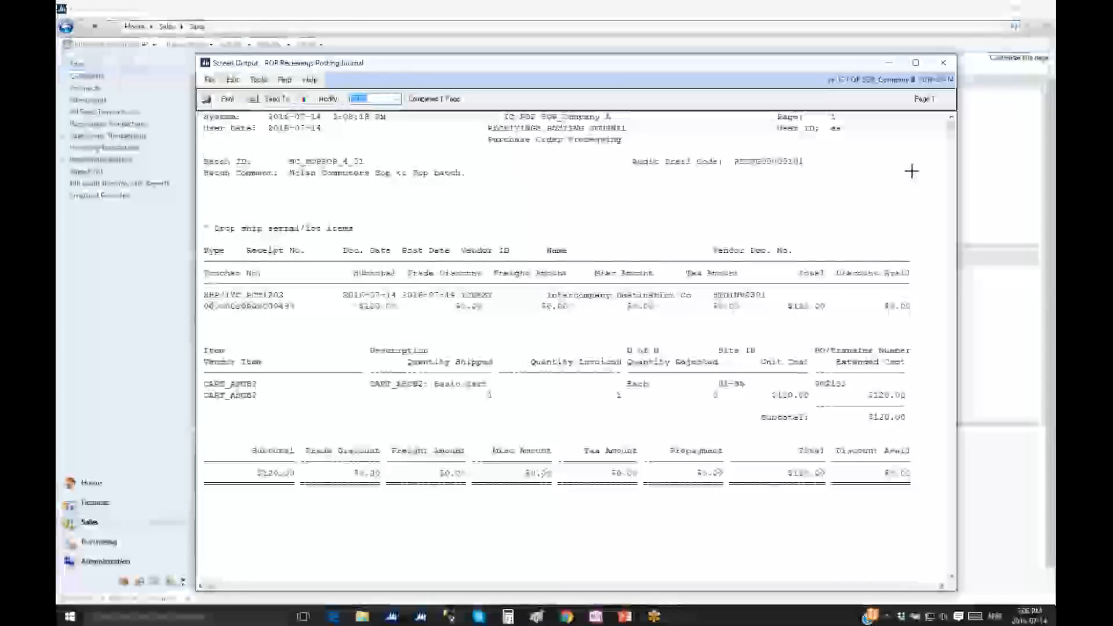
left_click(944, 63)
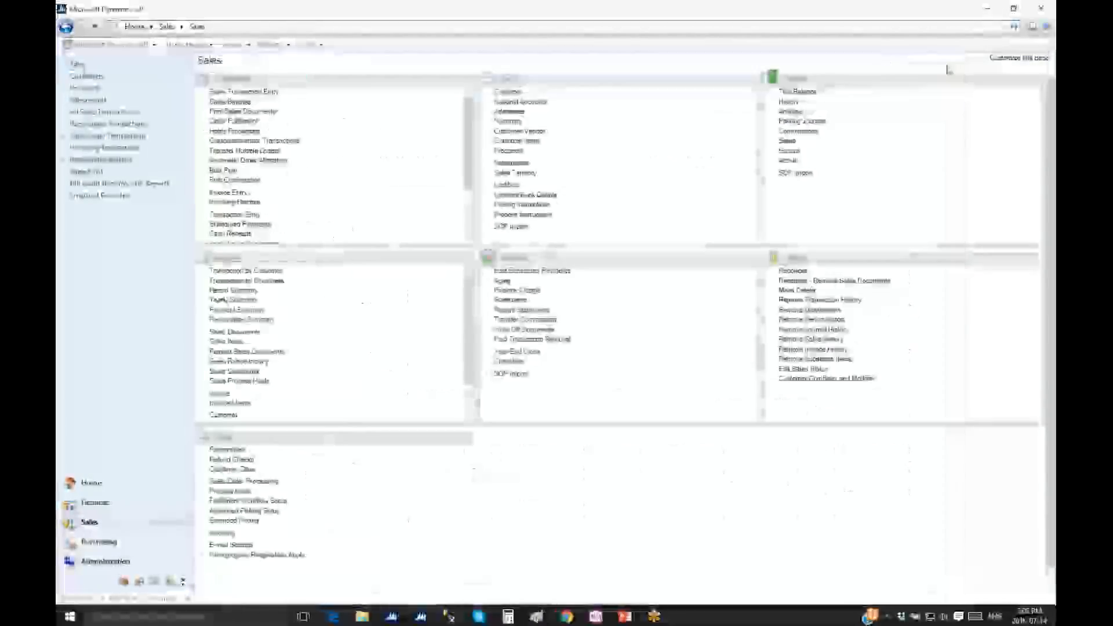
Step: Open invoice STDINV2301 in Sales Transaction Entry
left_click(236, 93)
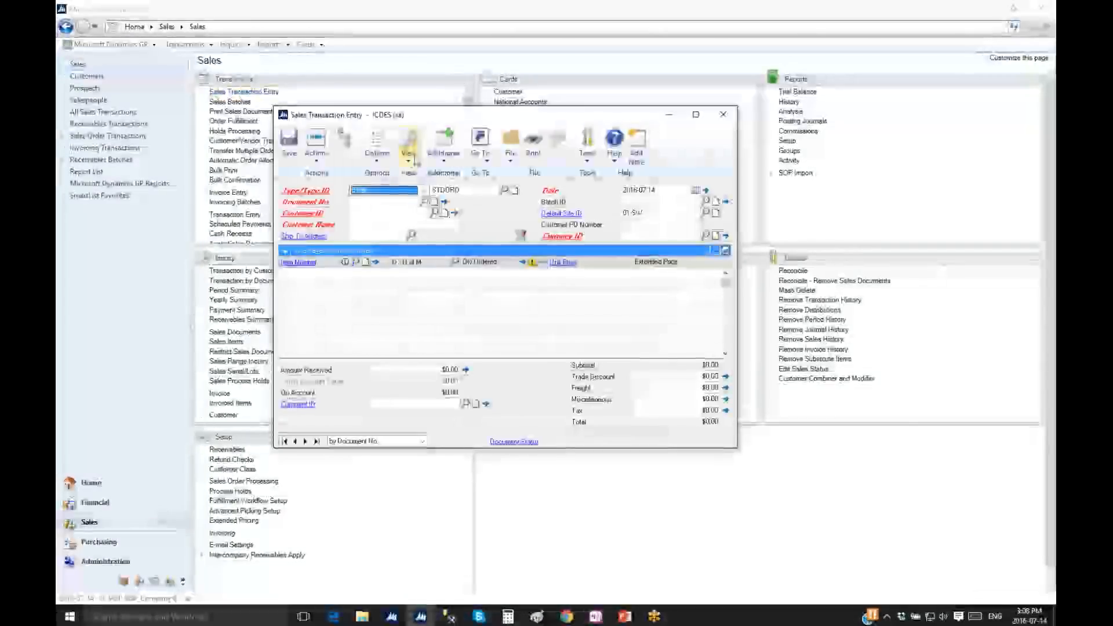
left_click(424, 191)
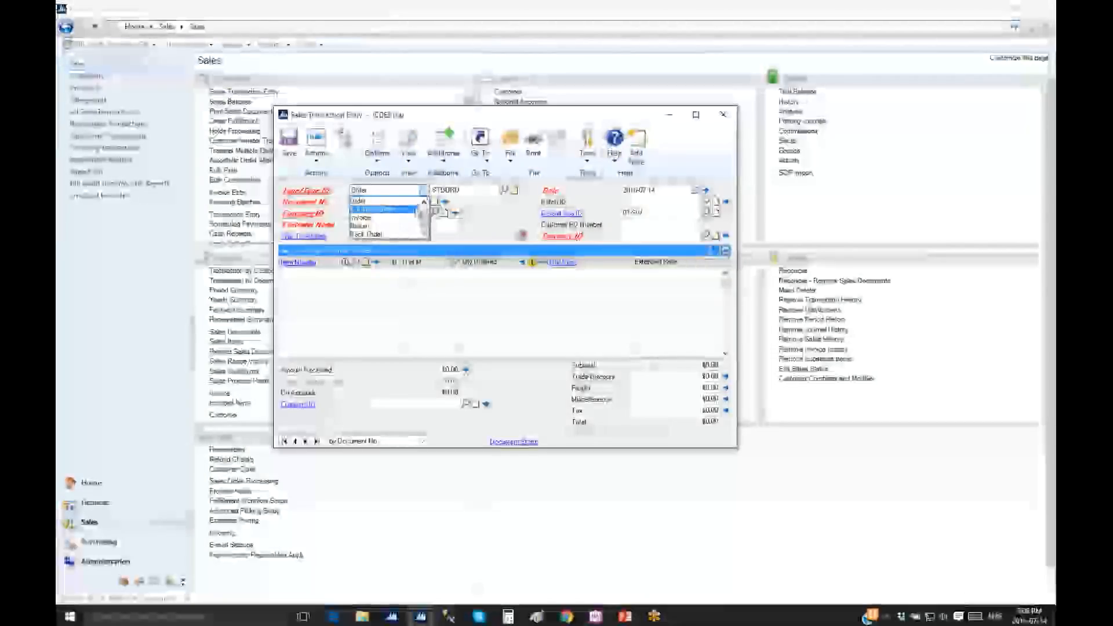
left_click(410, 218)
left_click(426, 202)
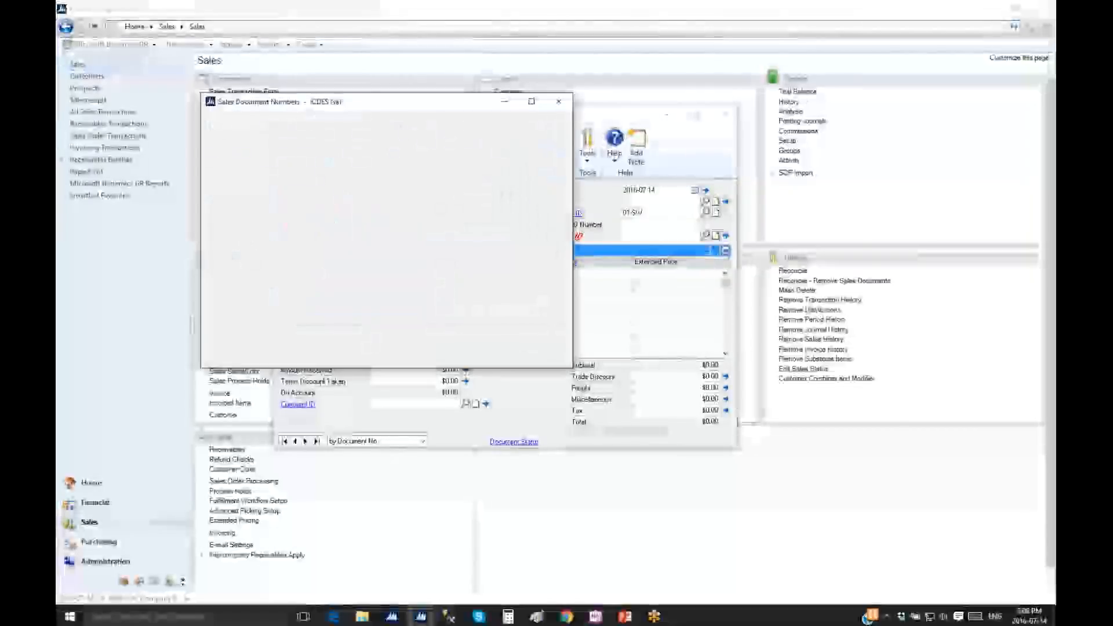
left_click_drag(563, 239, 563, 322)
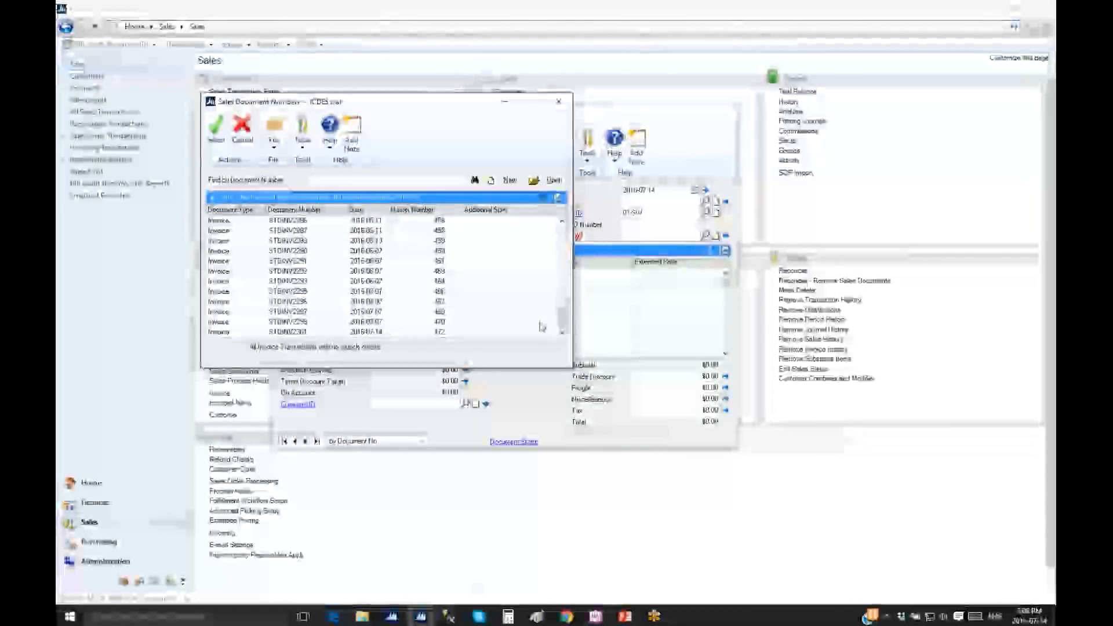
double_click(402, 335)
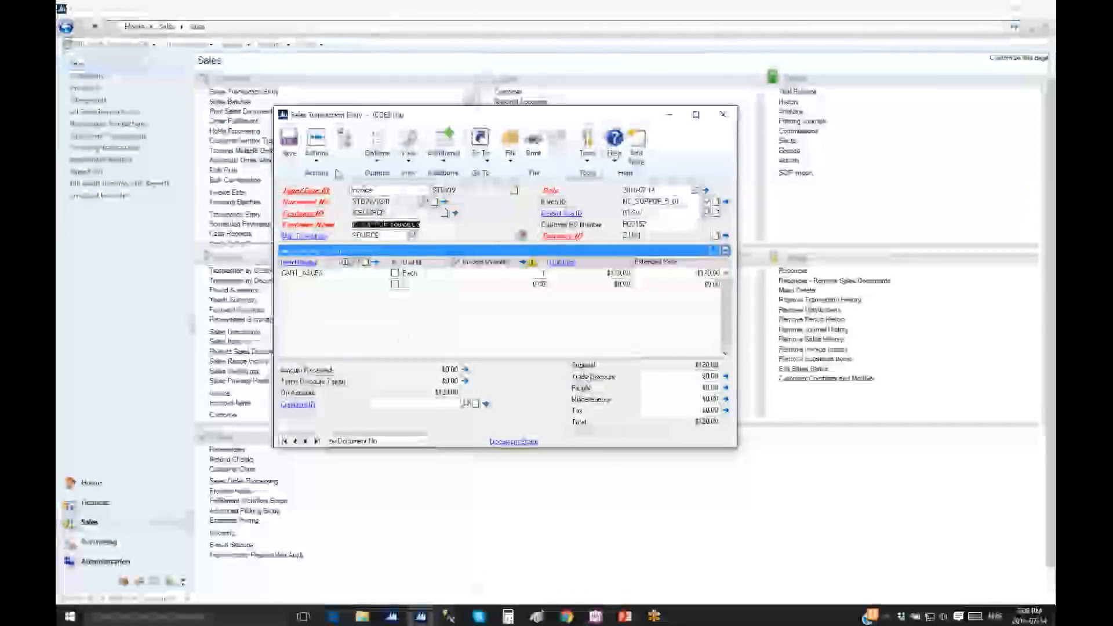
Step: Clear the invoice's batch ID, post the invoice individually, and cancel the printing of its posting journals
left_click(691, 202)
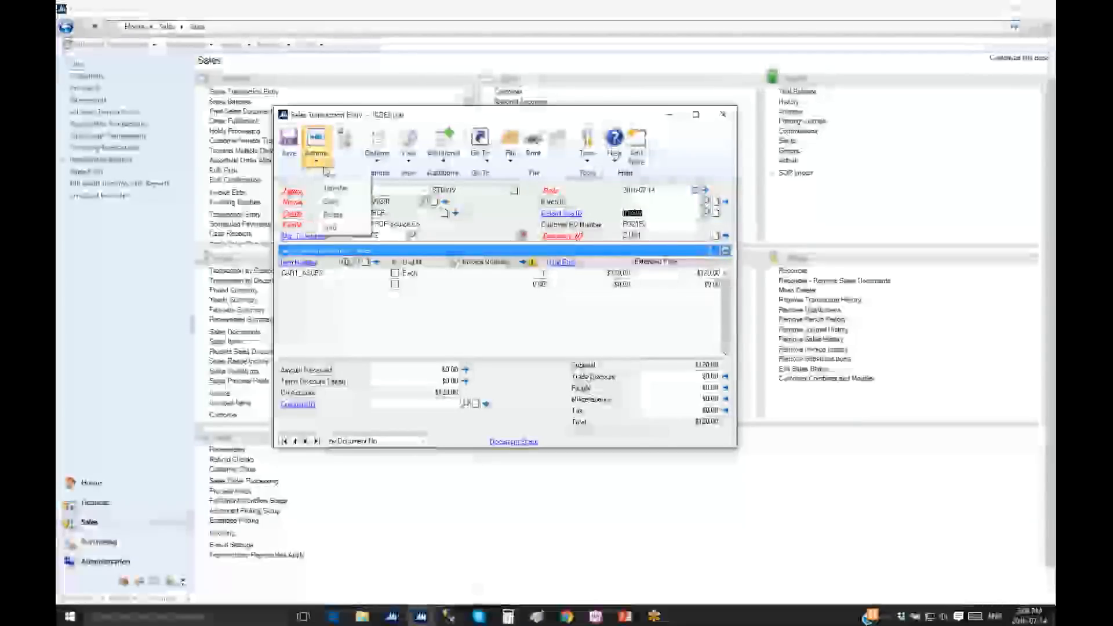
left_click(330, 175)
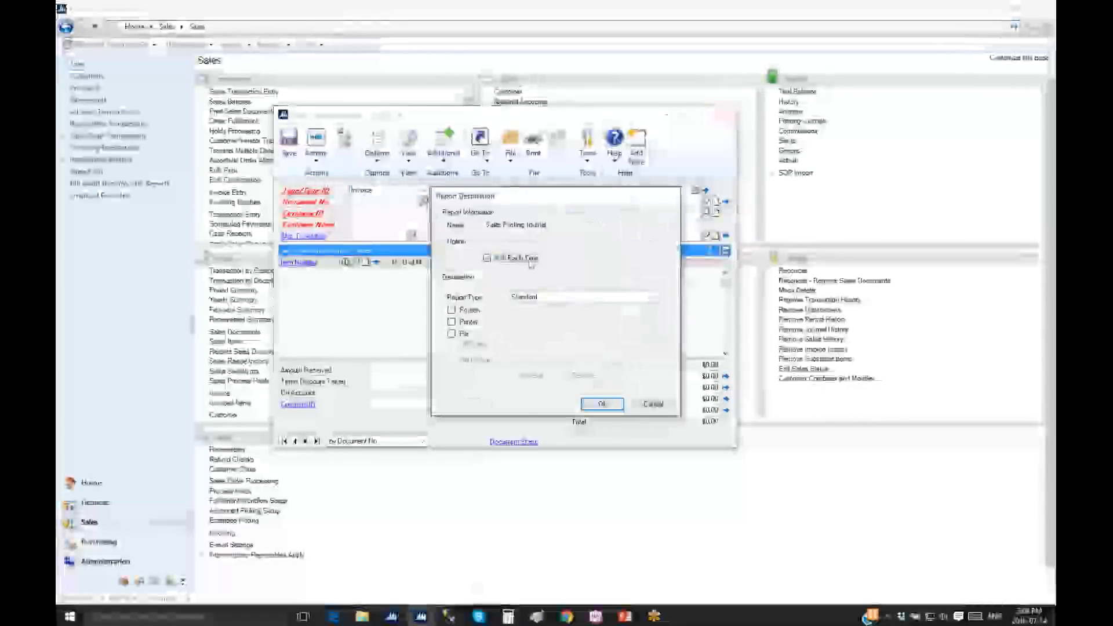
left_click(661, 408)
left_click(661, 407)
left_click(661, 407)
left_click(661, 407)
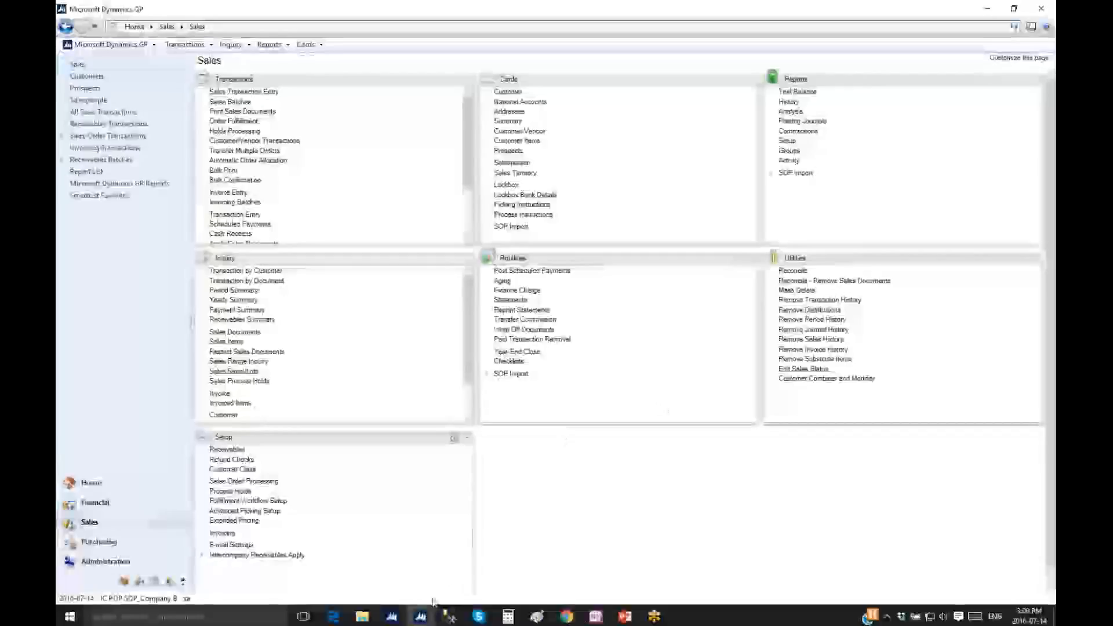
Step: Switch to the IC POP SOP_Company A session and restrict the Purchase Order Processing Document Inquiry to vendor ICDEST
mouse_move(422, 615)
left_click(365, 579)
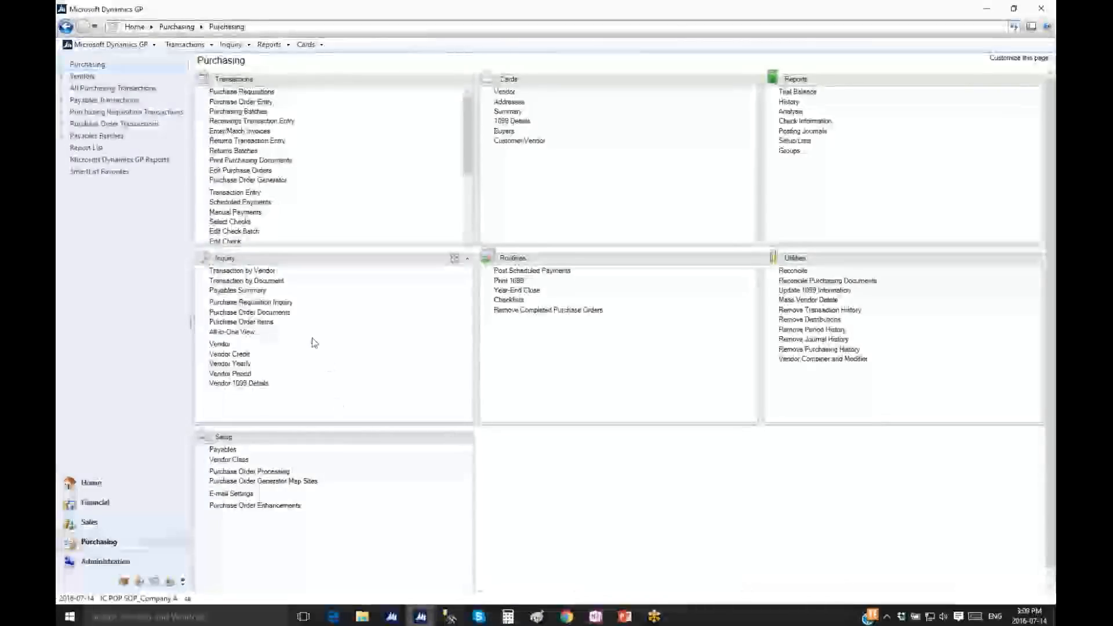
left_click(277, 314)
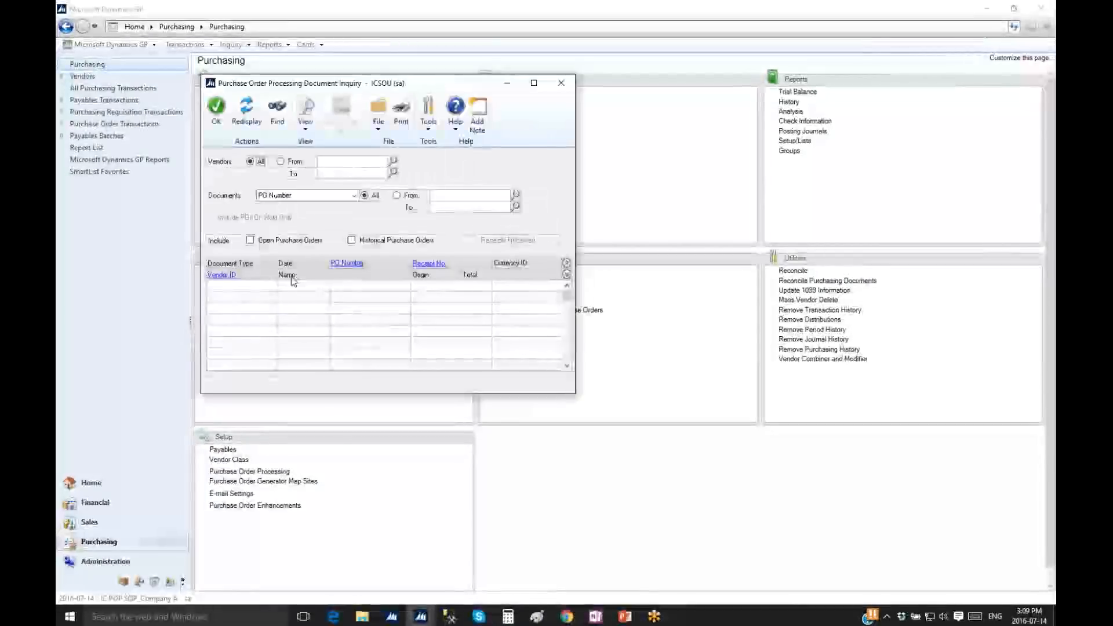
left_click(346, 160)
type("IC")
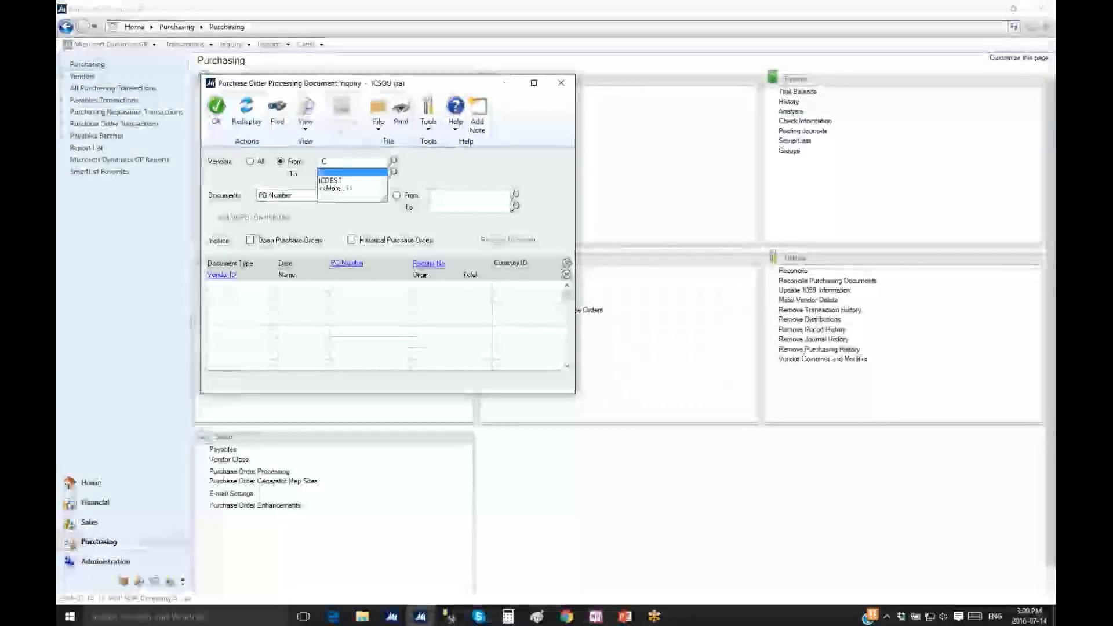
left_click(349, 181)
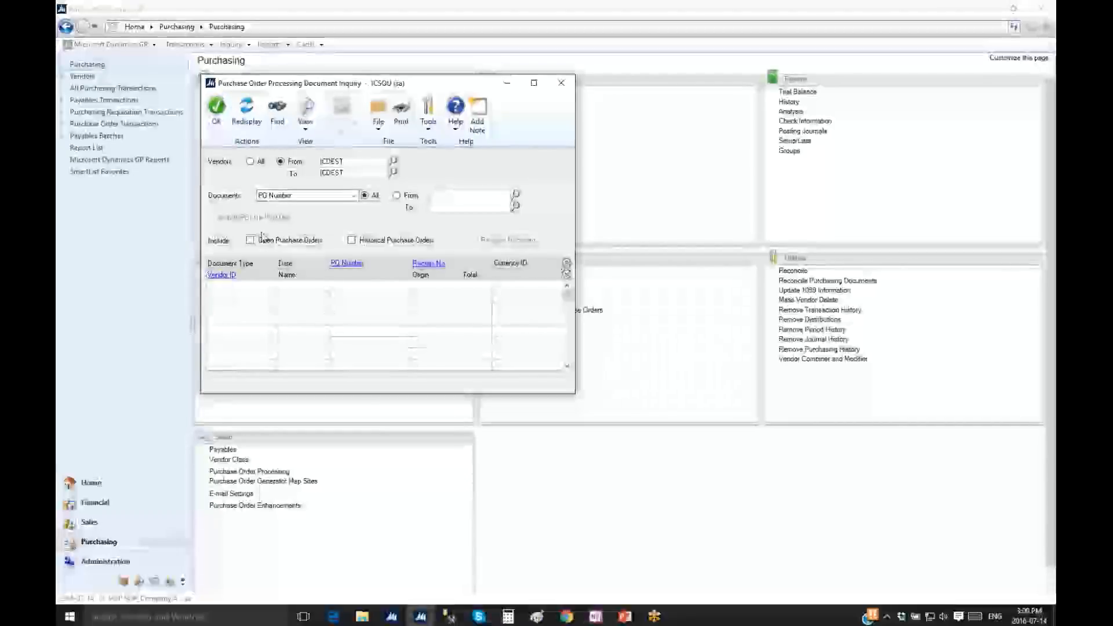
Step: Include open purchase orders, historical purchase orders and received receipts in the inquiry, and show the most recent documents
left_click(250, 241)
left_click(355, 240)
left_click(484, 240)
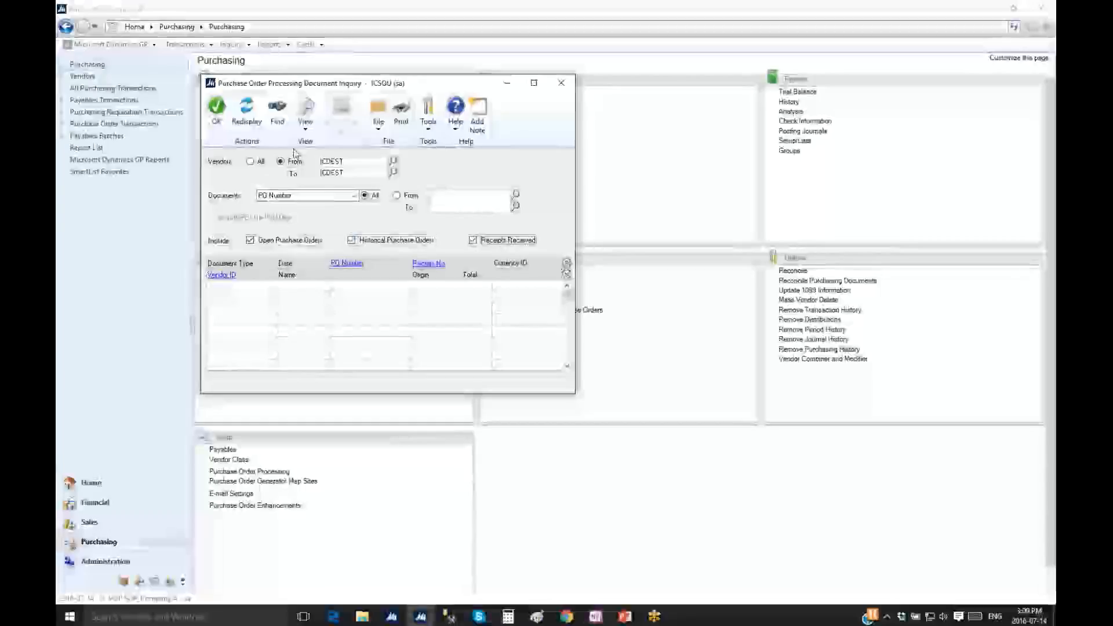
left_click_drag(567, 295, 578, 371)
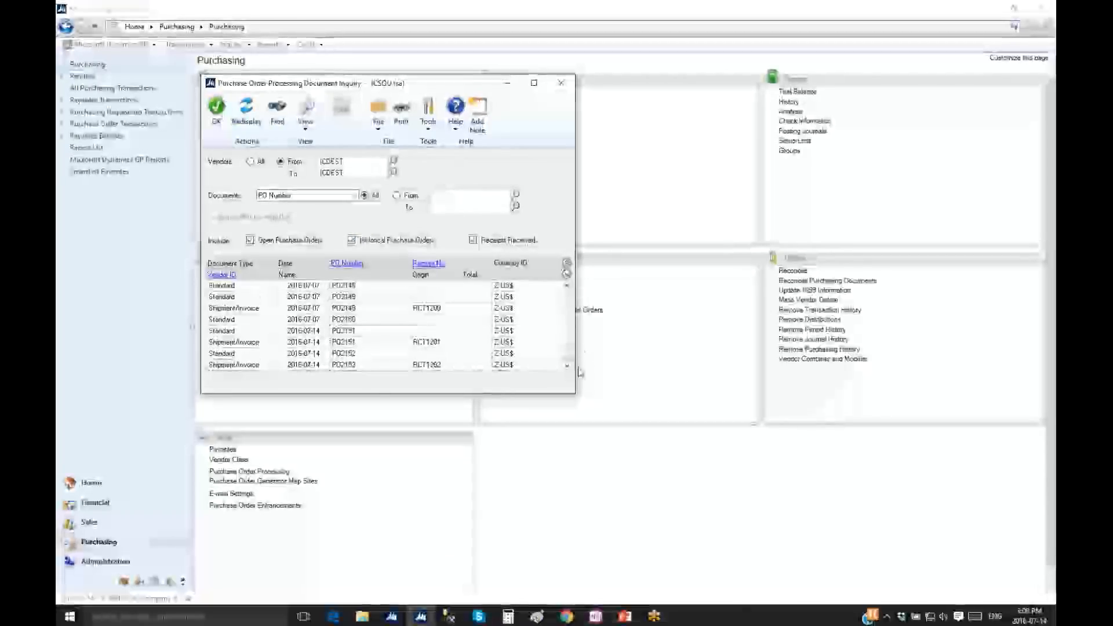
Step: Examine the details of shipment/invoice receipt RCT1202 for purchase order PO2152, and close the inquiry windows
left_click(447, 365)
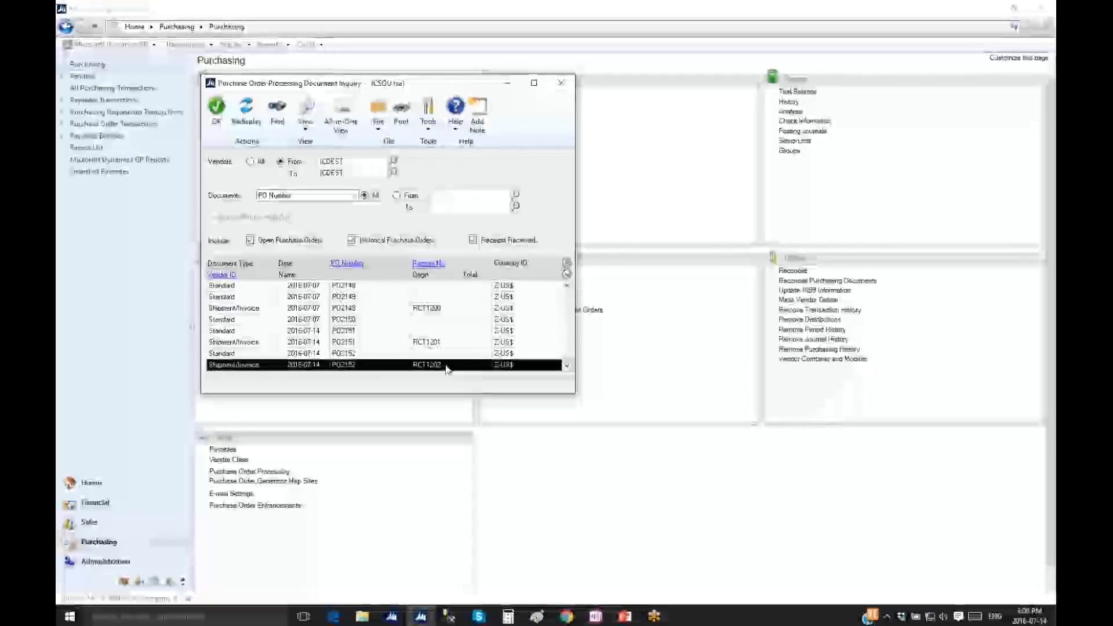
left_click(429, 264)
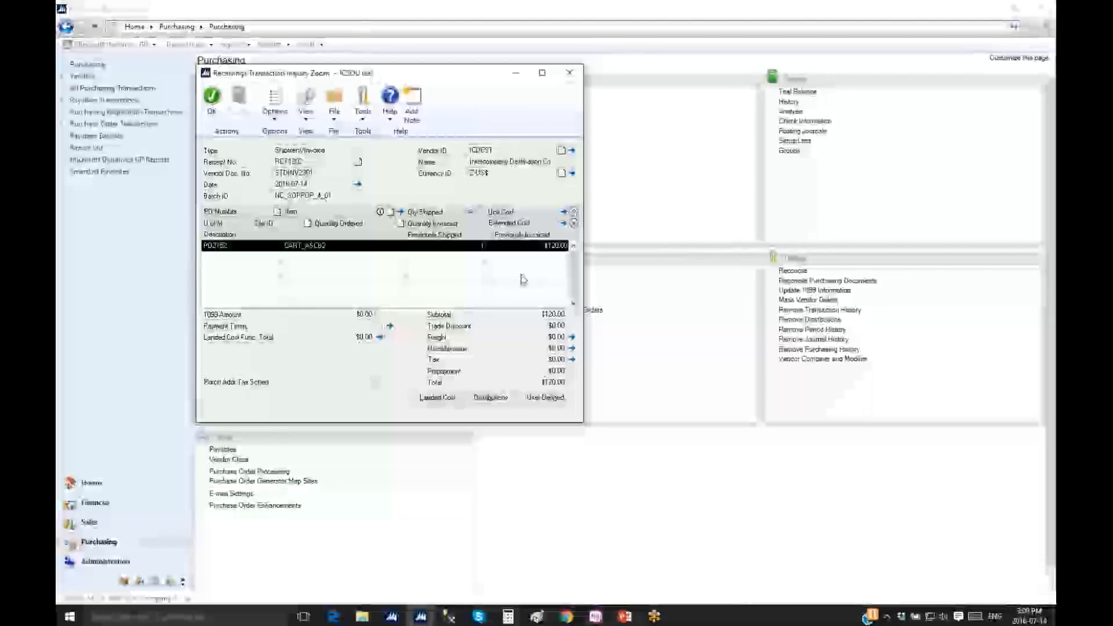
left_click(568, 80)
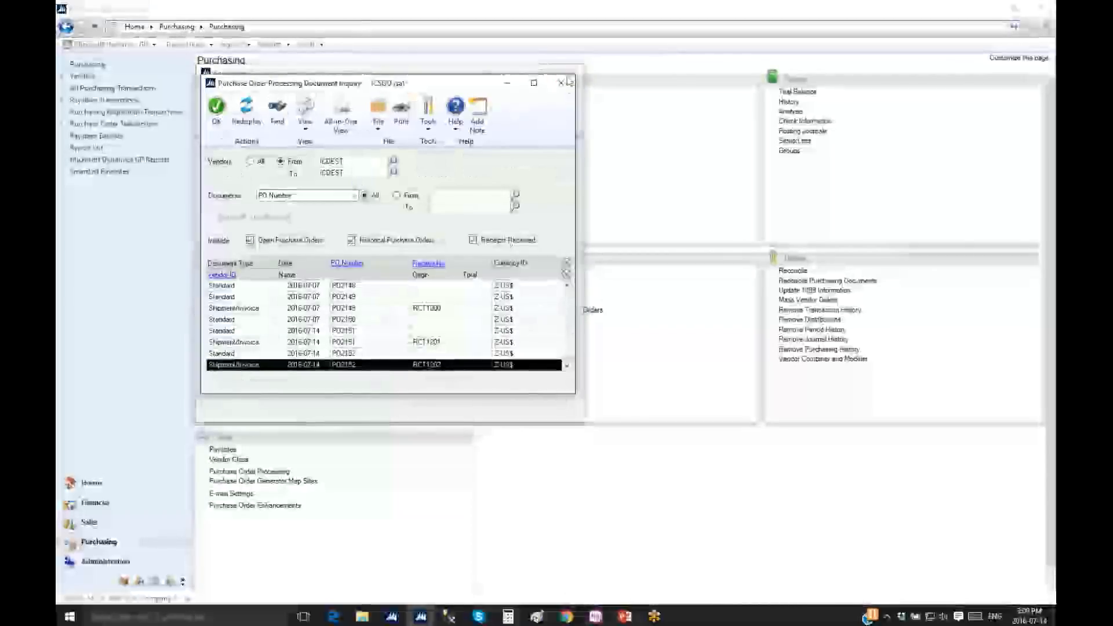
left_click(567, 81)
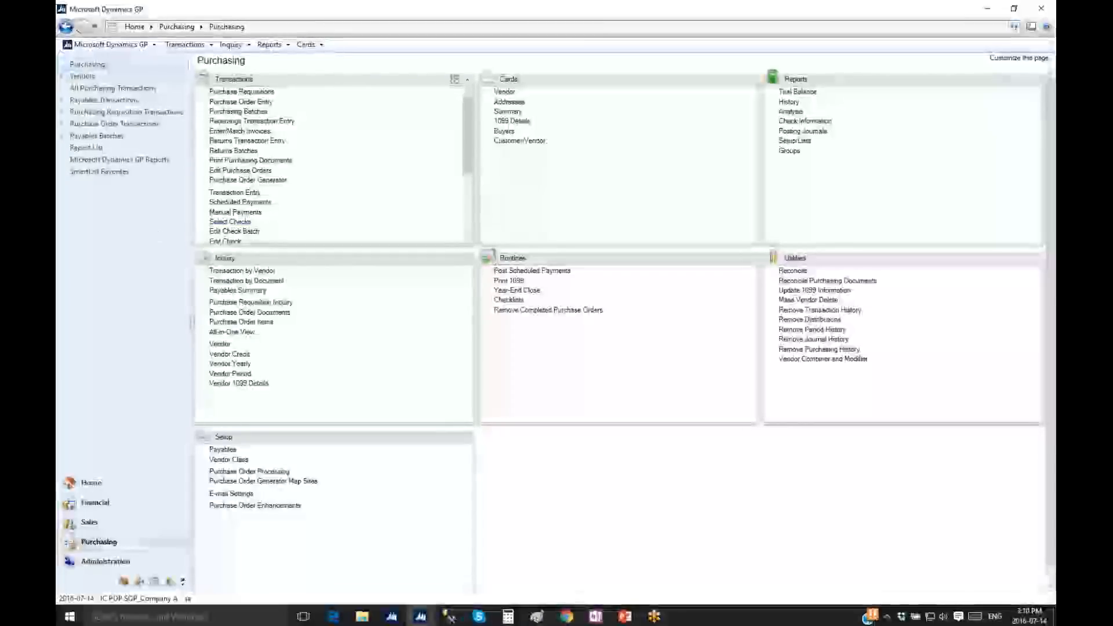
Step: Enter a manual check payment of $120.00 to vendor ICDEST in Payables Manual Payment Entry
left_click(258, 214)
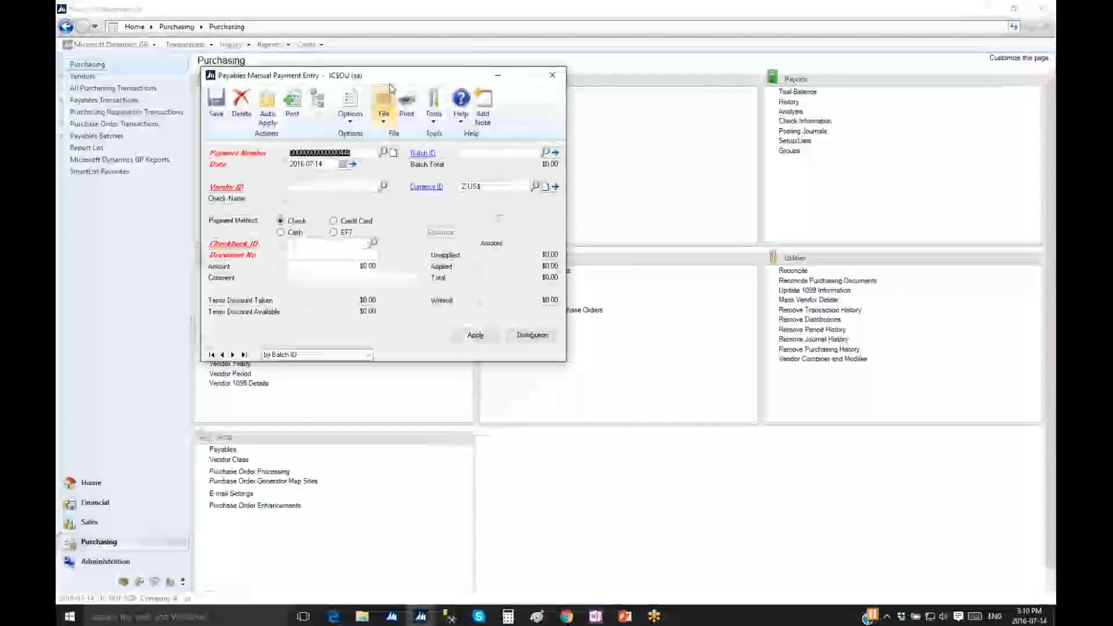
left_click_drag(408, 83, 503, 131)
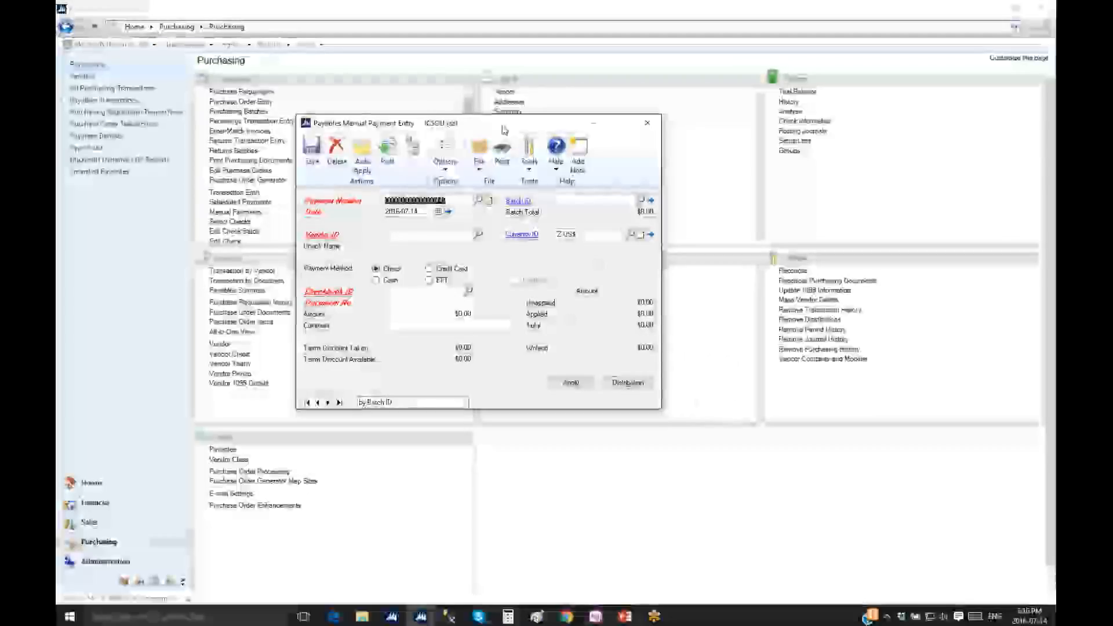
left_click(455, 236)
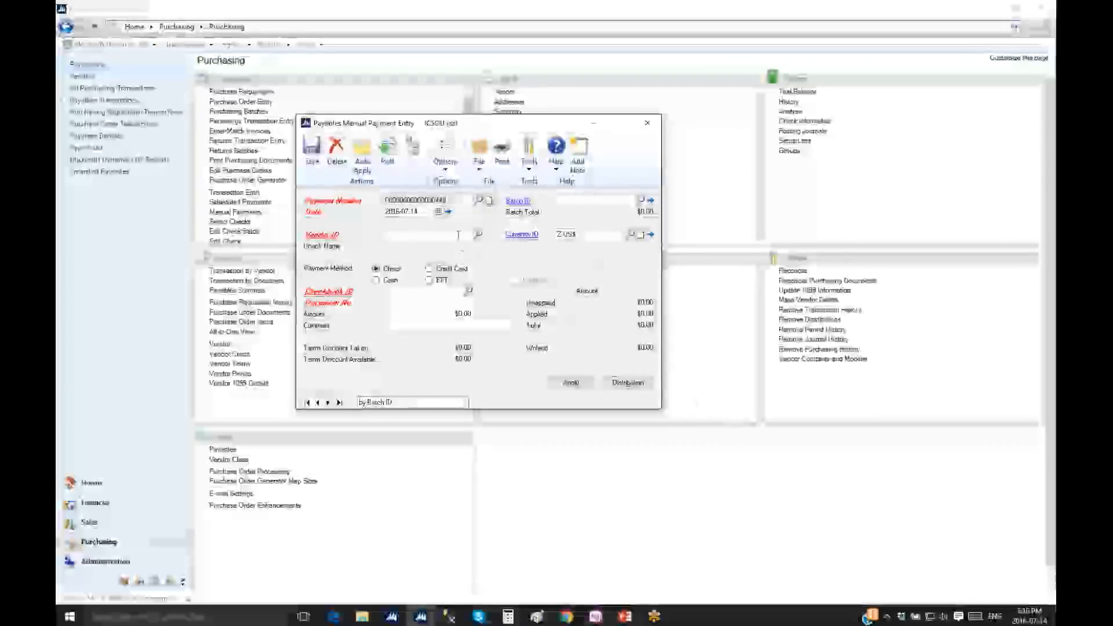
type("ICEST")
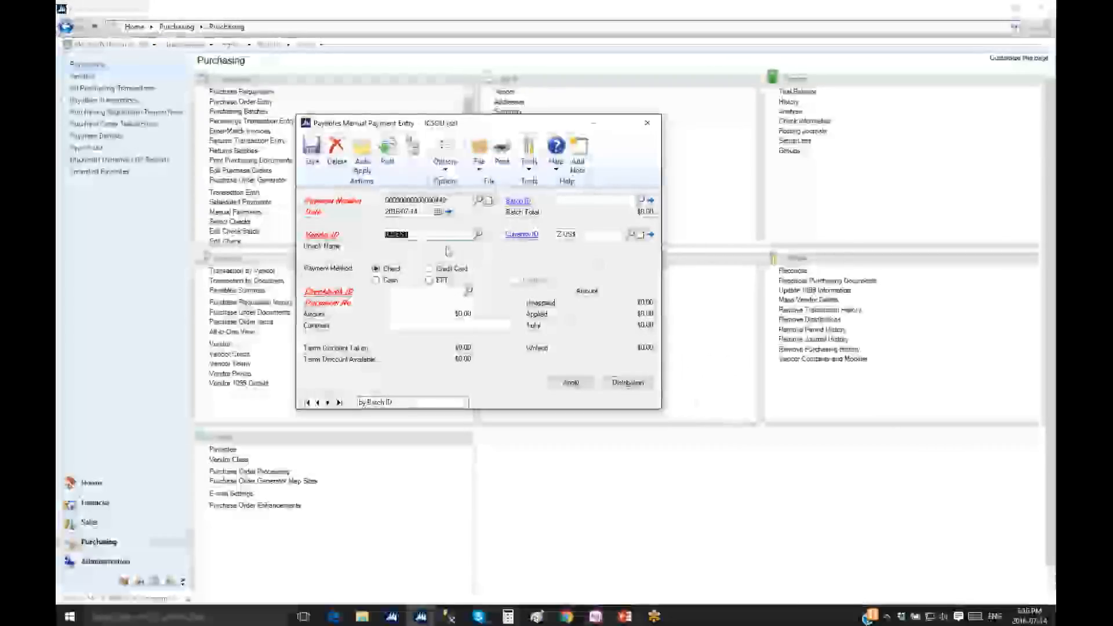
left_click(448, 250)
left_click(450, 314)
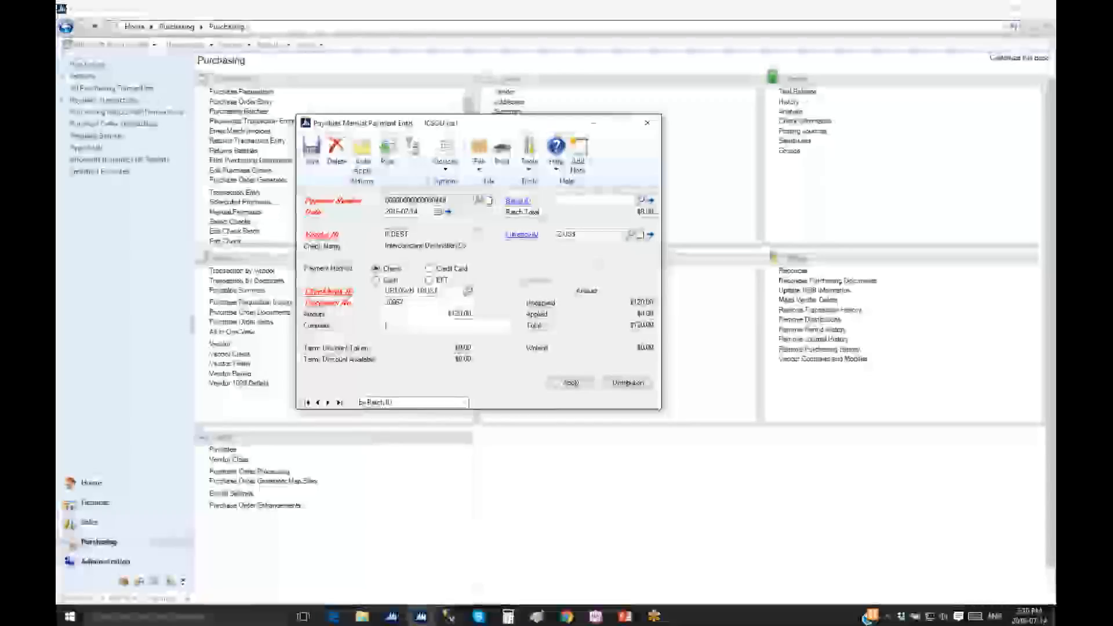
Step: Apply the payment to vendor ICDEST's invoice STDINV2301 in Apply Payables Documents and confirm the application
left_click(571, 383)
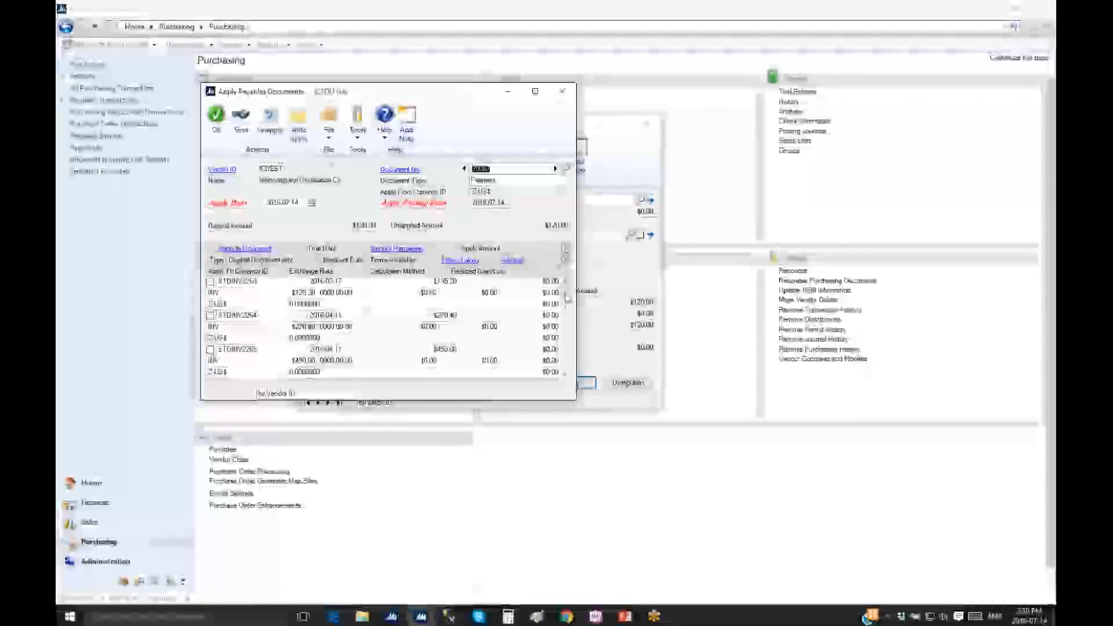
left_click(565, 257)
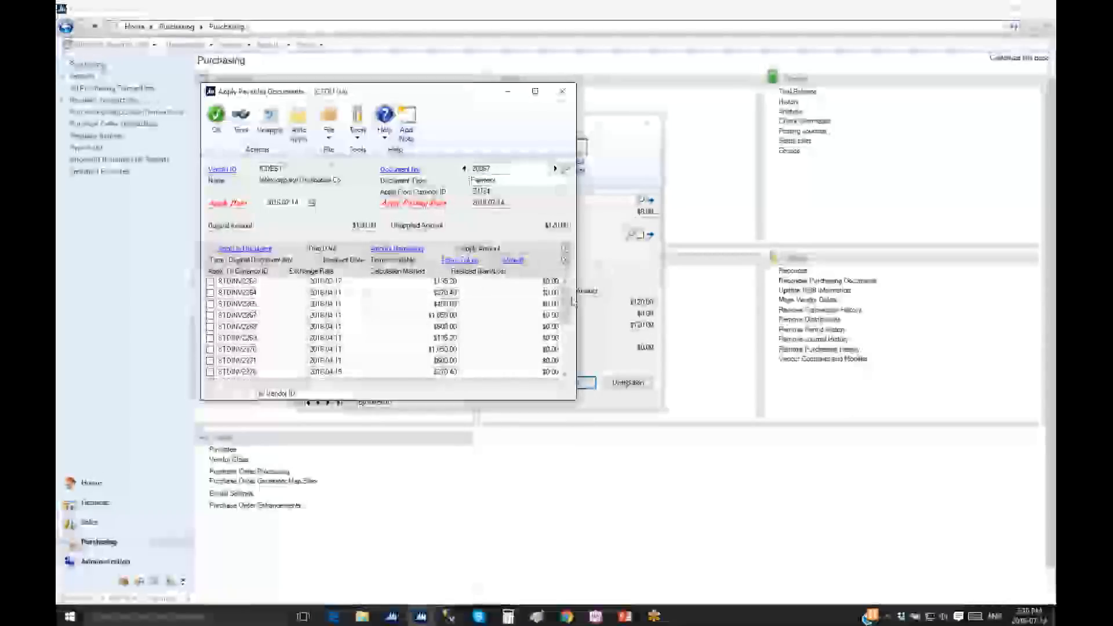
left_click(565, 362)
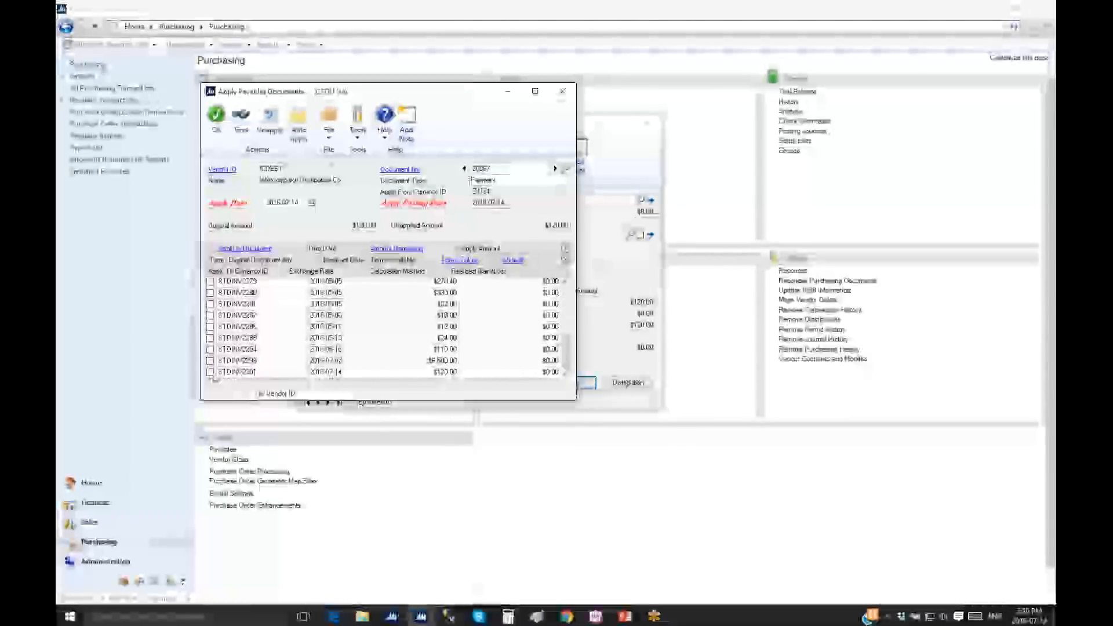
left_click(216, 120)
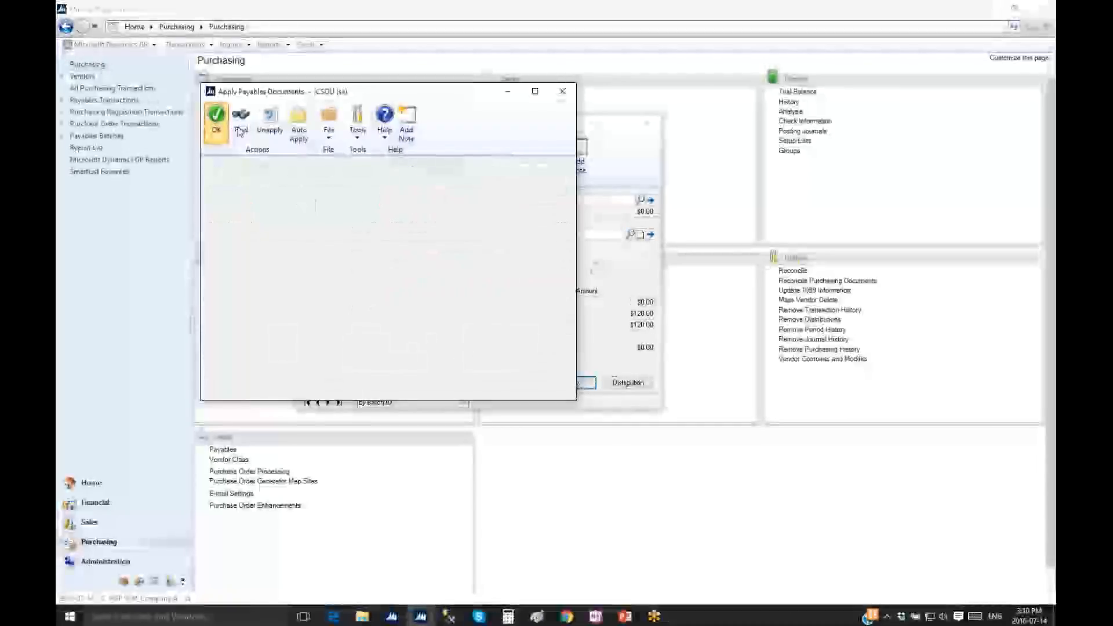
Step: Post the manual payment, widen the Intercompany Order Processing Report to examine its destination transaction, and close the report
left_click(384, 155)
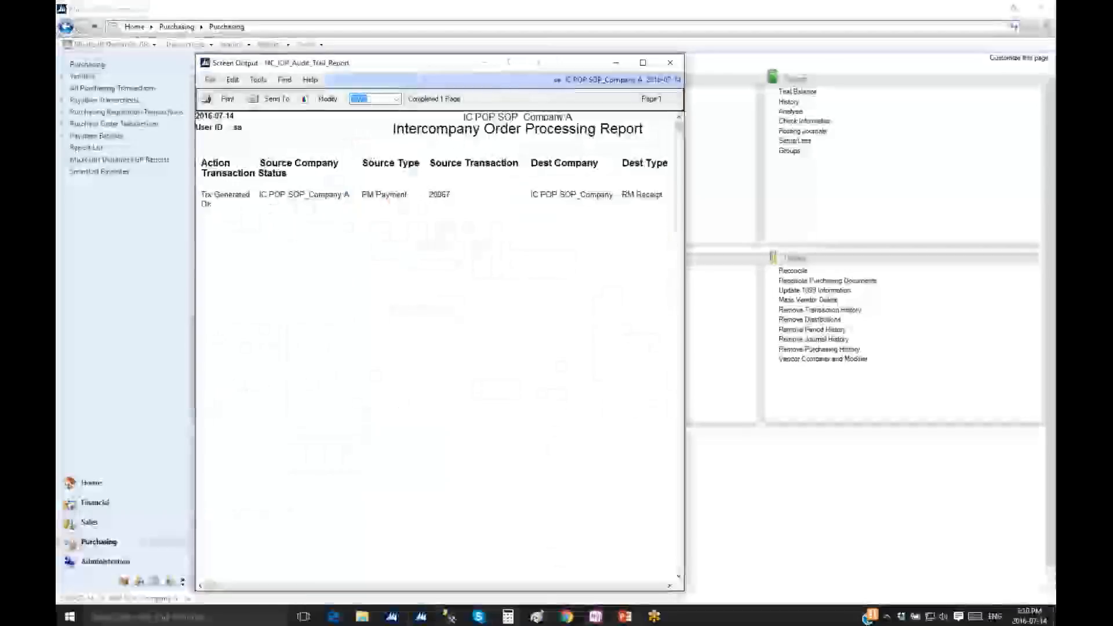
left_click_drag(685, 244, 954, 246)
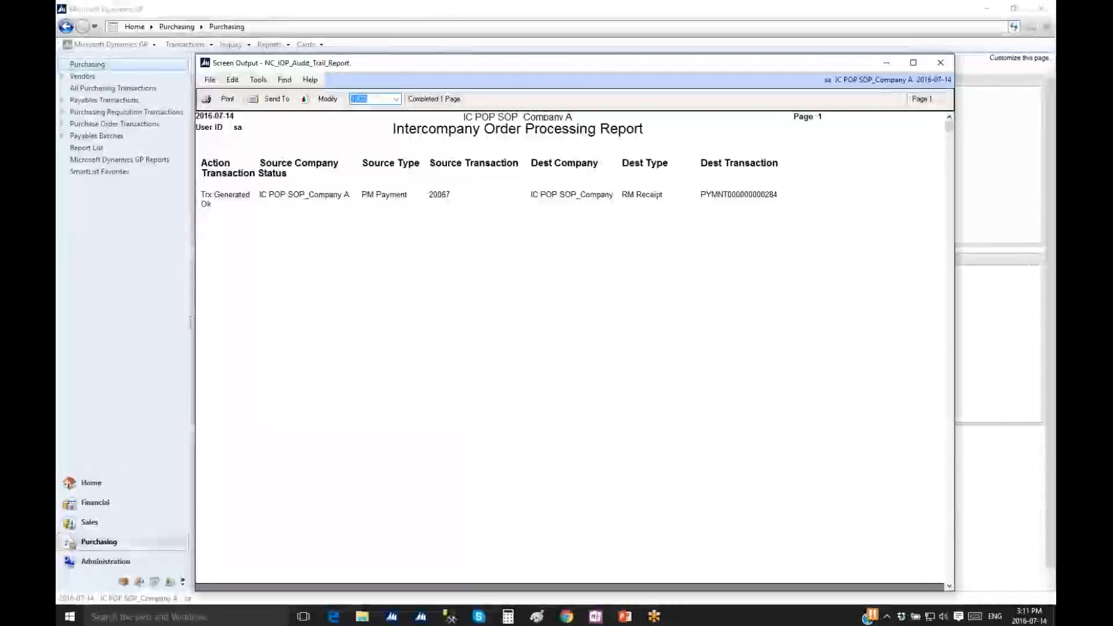
left_click(943, 68)
Step: Skip the remaining payment posting reports and close Payables Manual Payment Entry
left_click(647, 123)
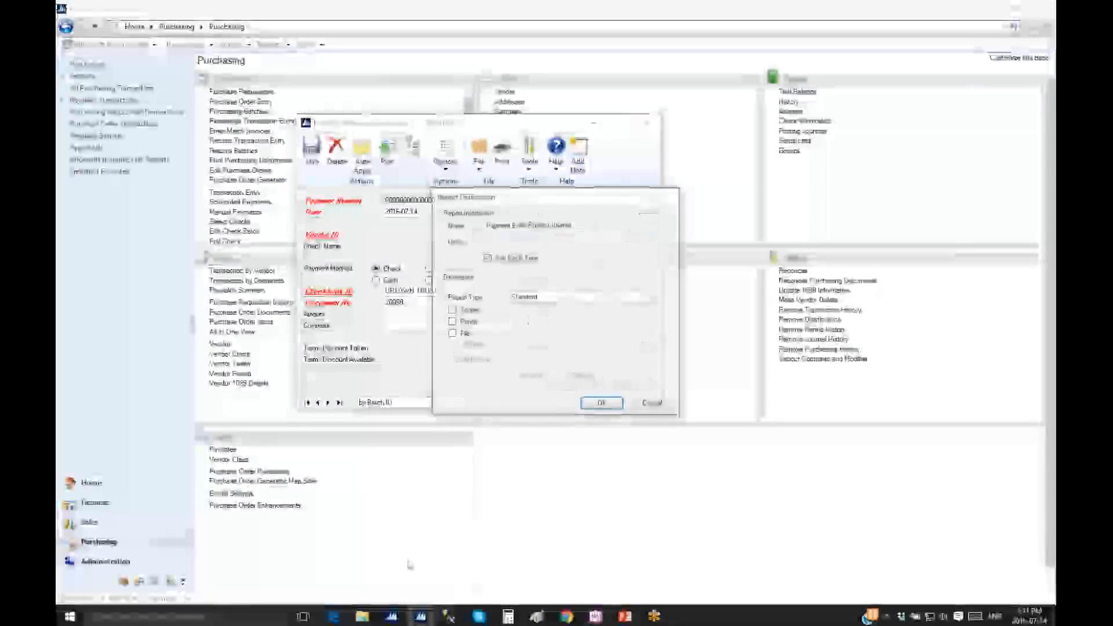
left_click(650, 405)
left_click(649, 405)
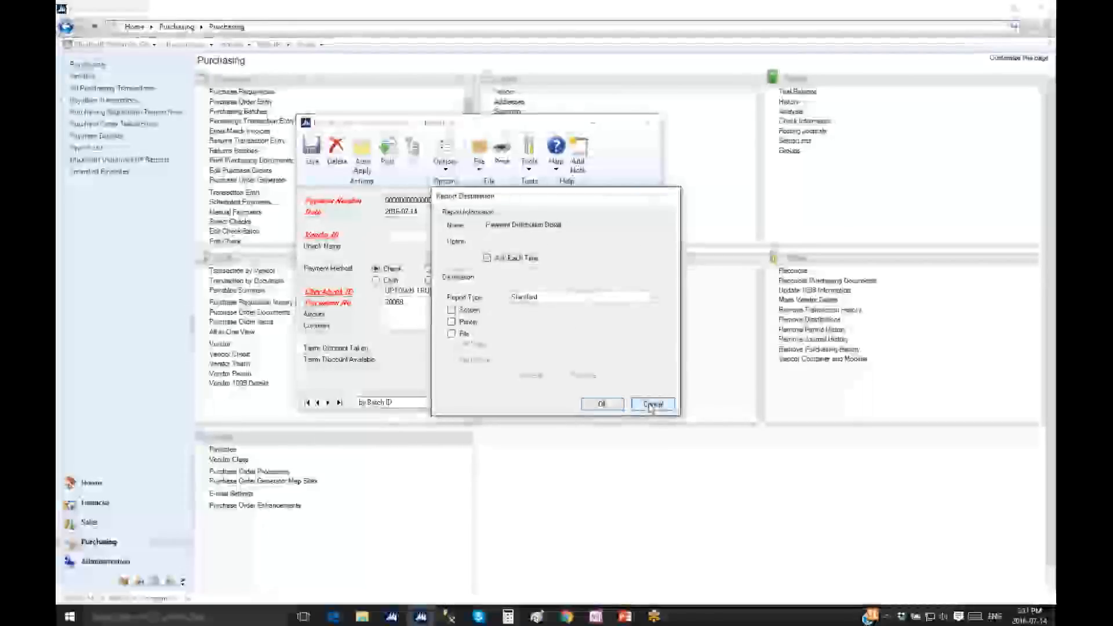
left_click(649, 405)
mouse_move(422, 616)
left_click(487, 553)
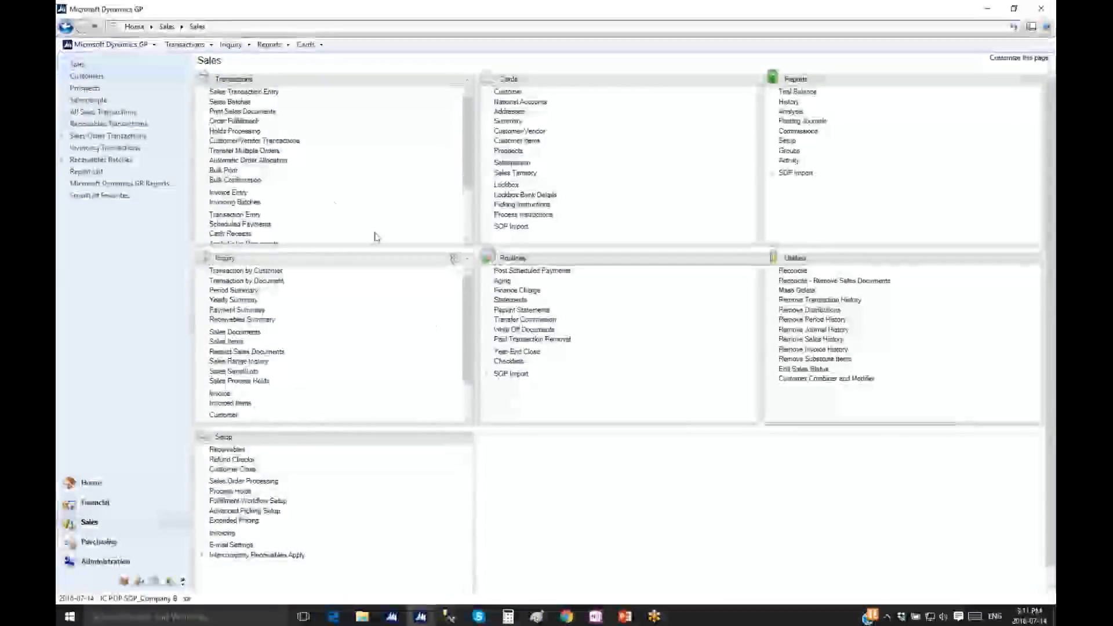
left_click(244, 234)
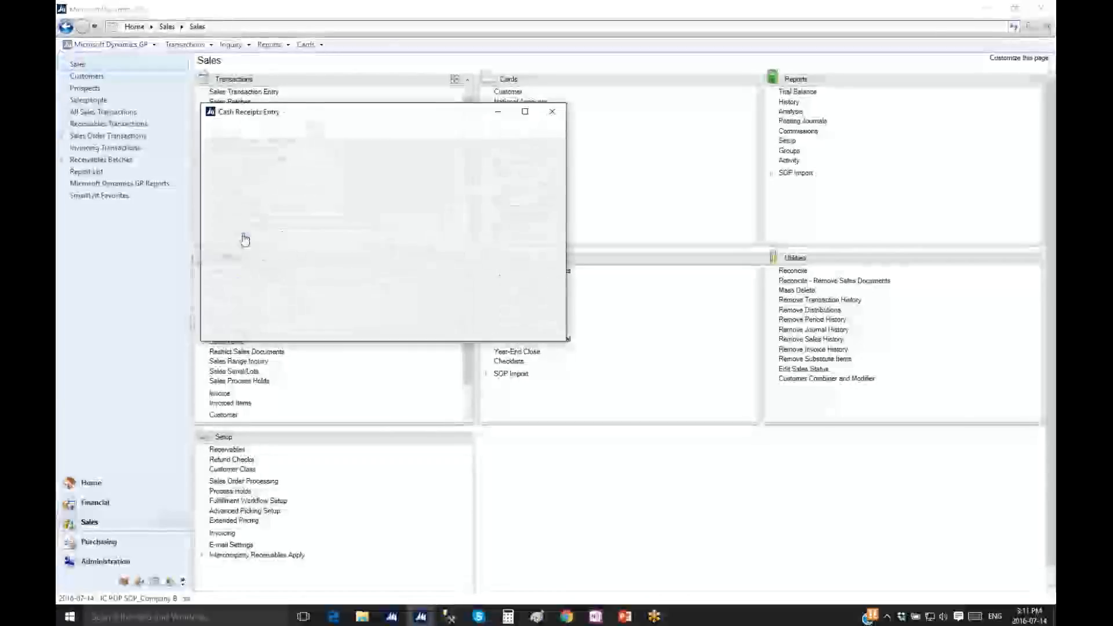
left_click(374, 191)
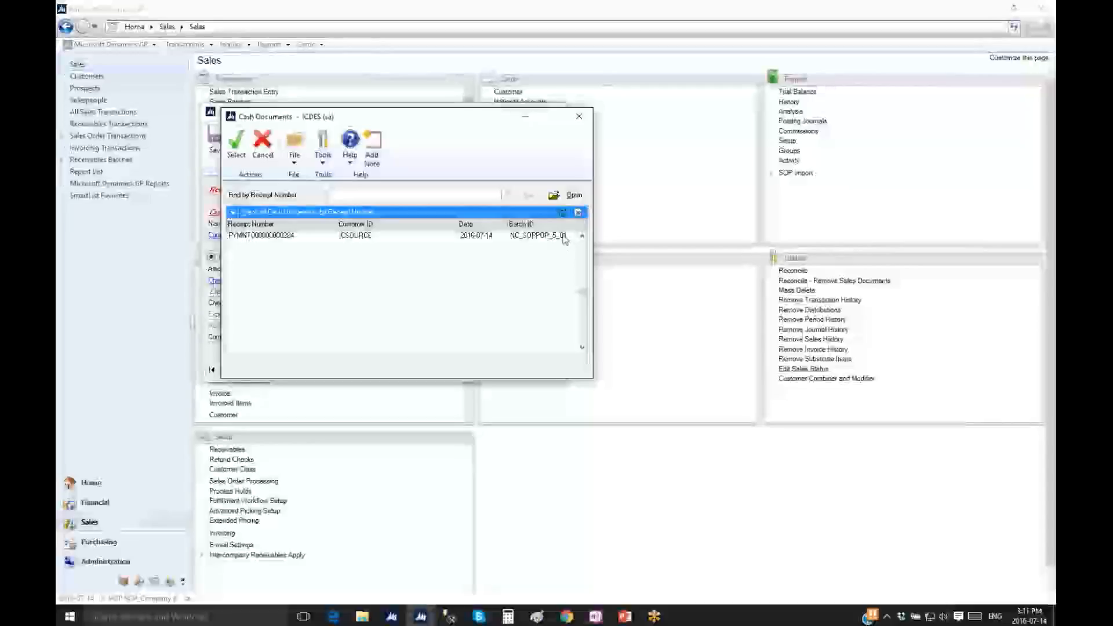
left_click(540, 238)
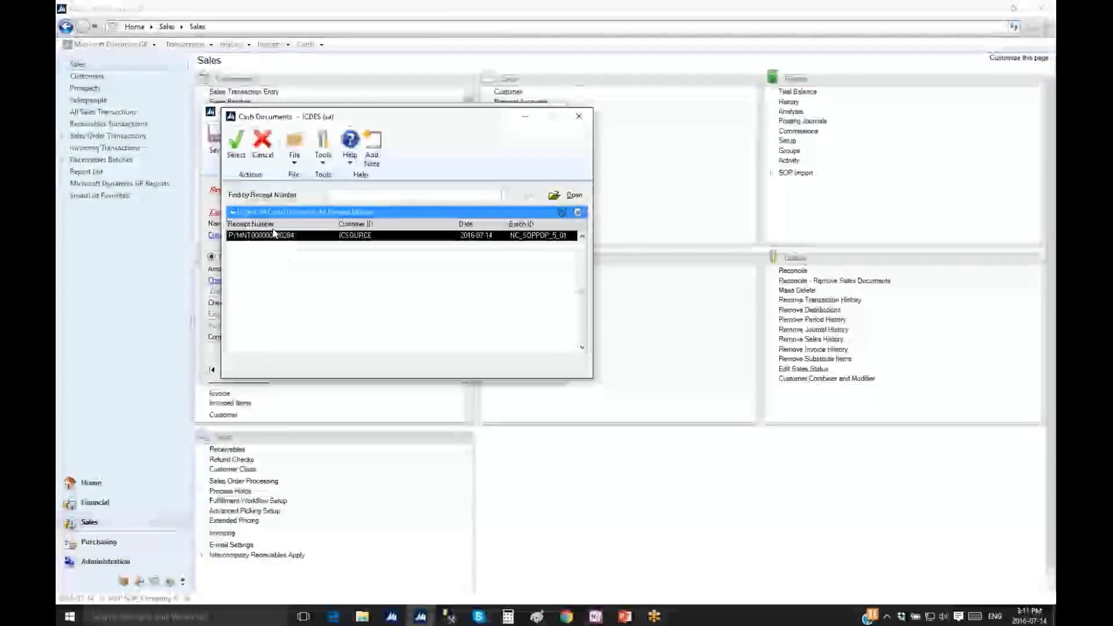
left_click(236, 145)
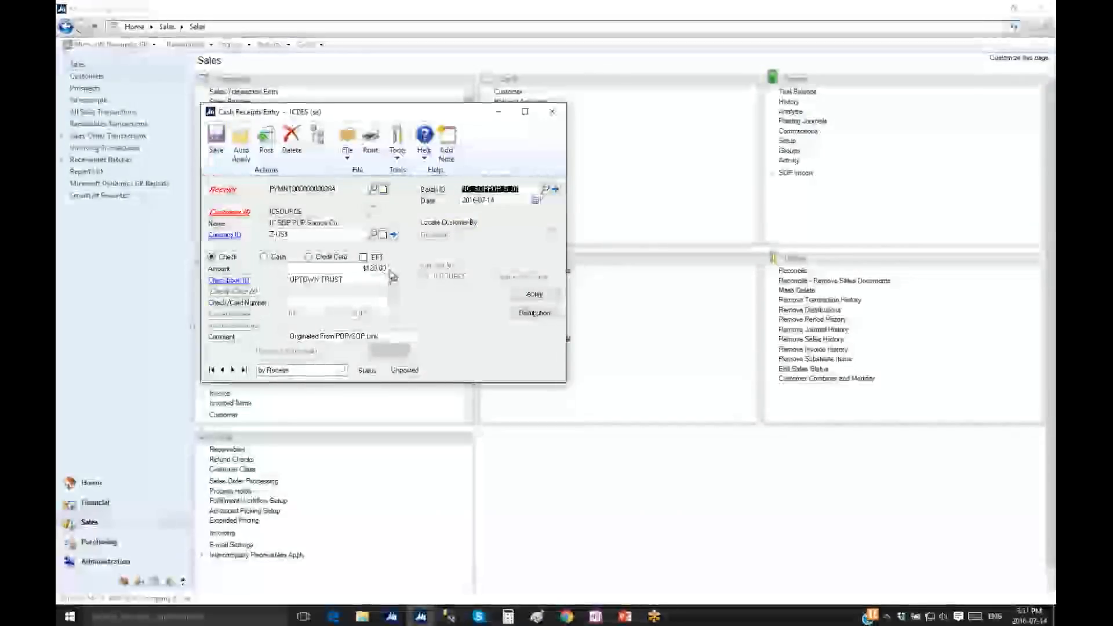
Step: Examine the cash receipt's amount and its application to sales invoice STDINV2301 in Apply Sales Documents
left_click(360, 268)
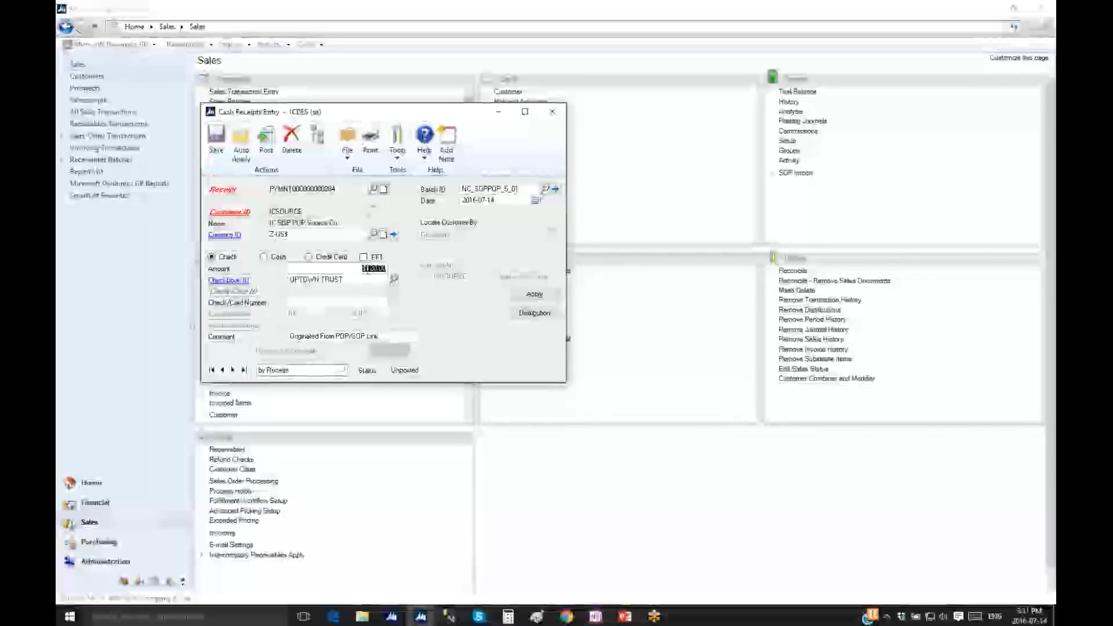
left_click(535, 294)
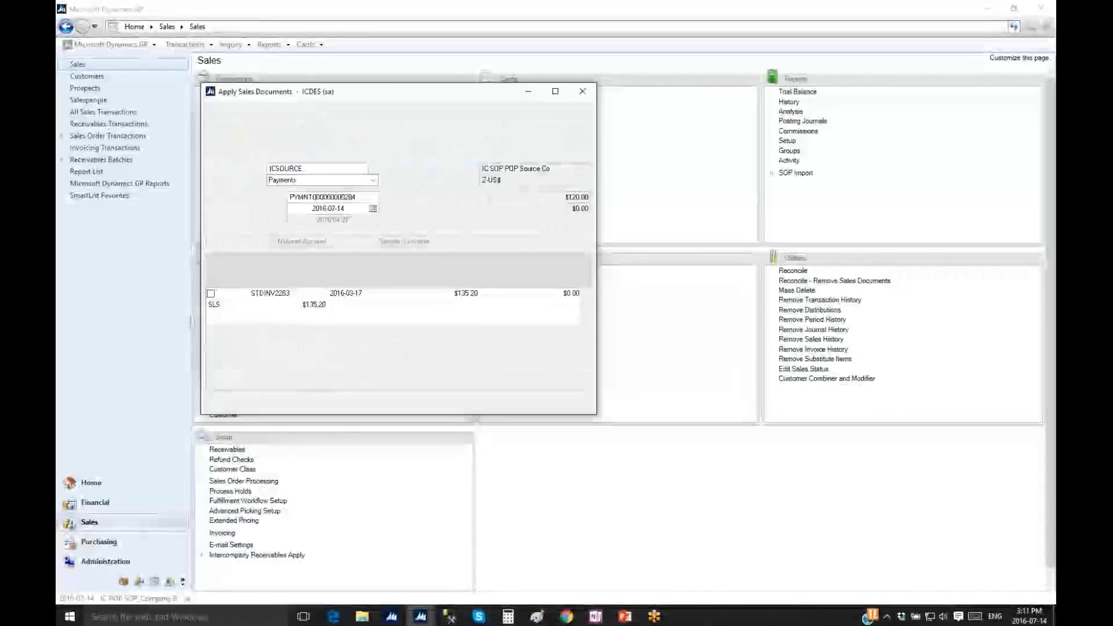
left_click(585, 260)
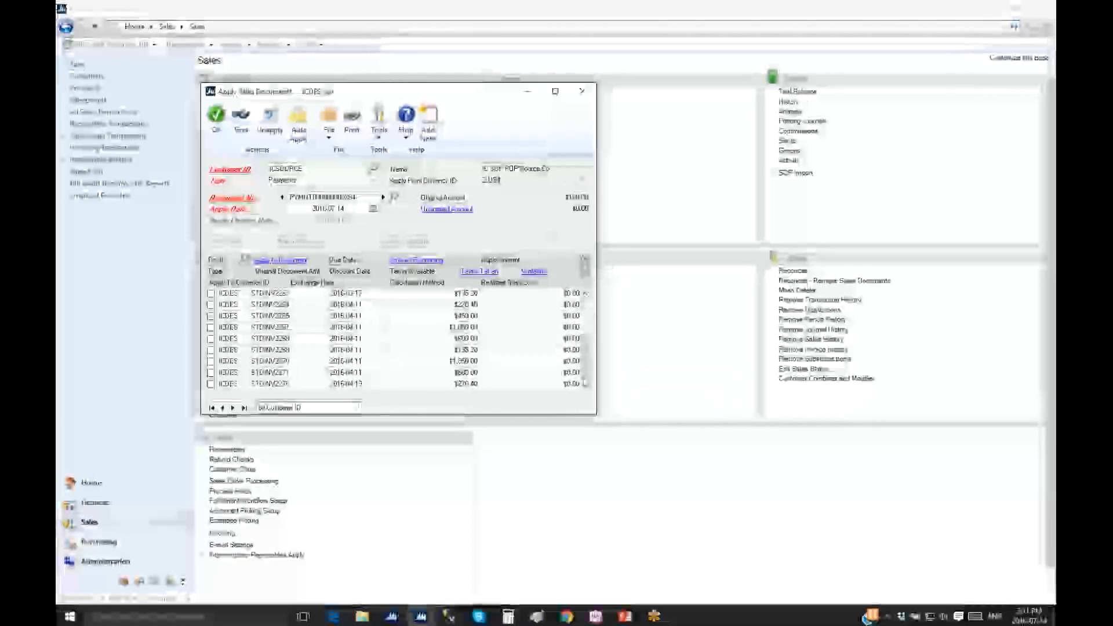
scroll(414, 359, "down", 5)
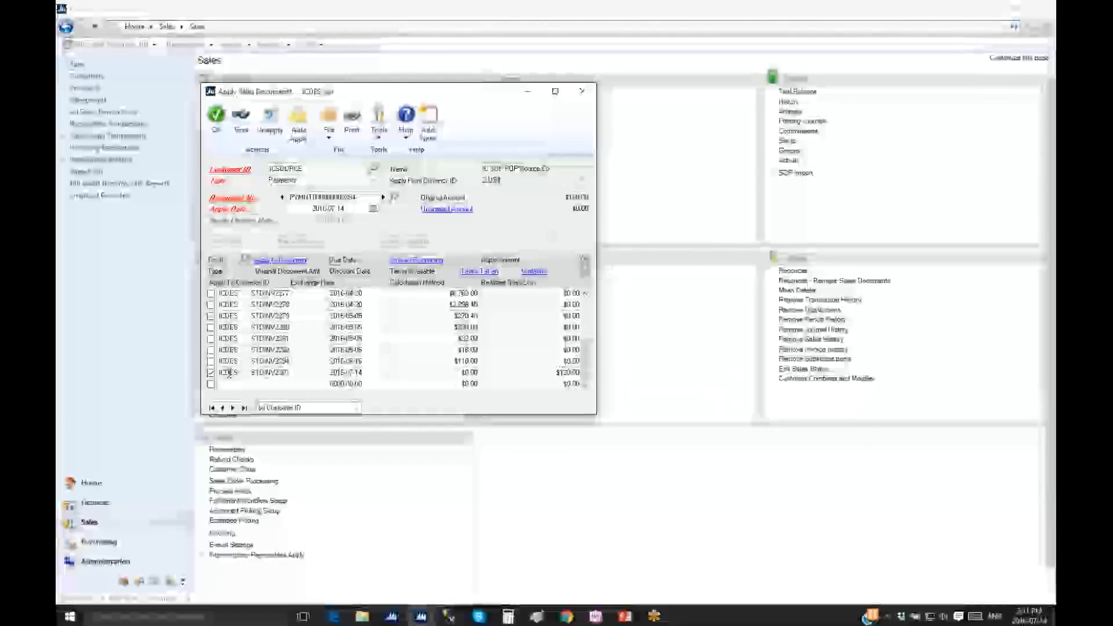
left_click(215, 115)
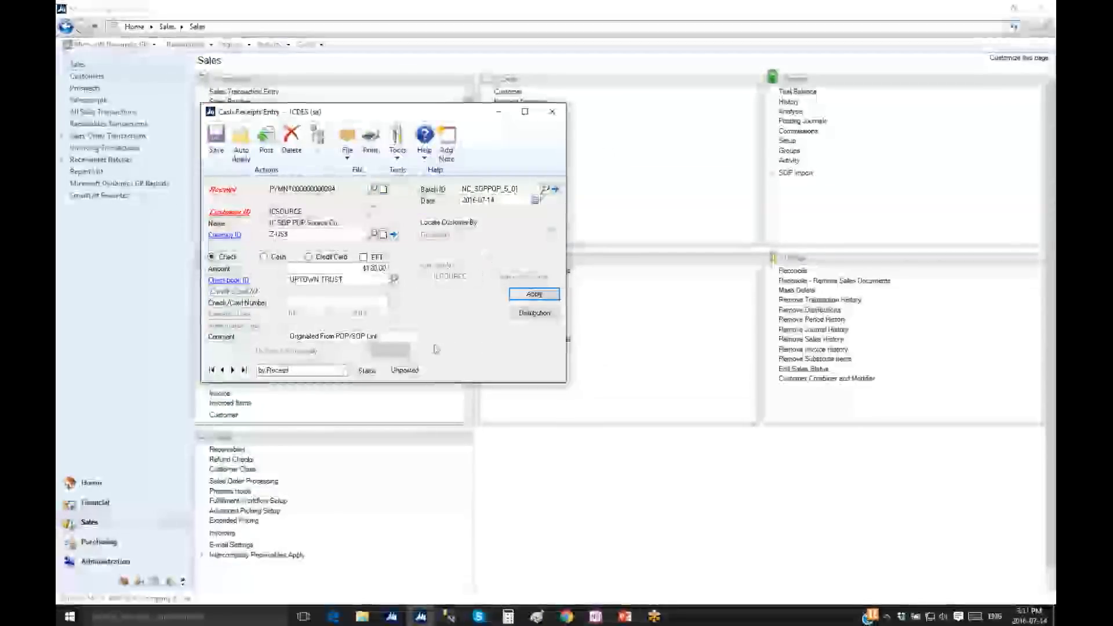
Step: Check the cash receipt's comment, save the receipt and close Cash Receipts Entry
left_click(401, 338)
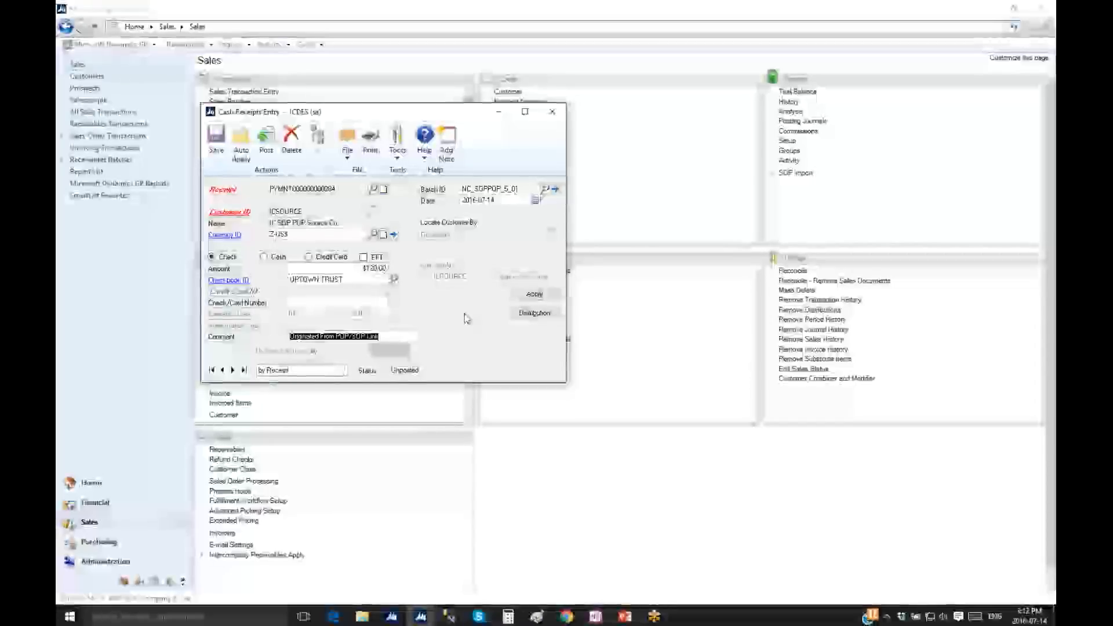
left_click(216, 143)
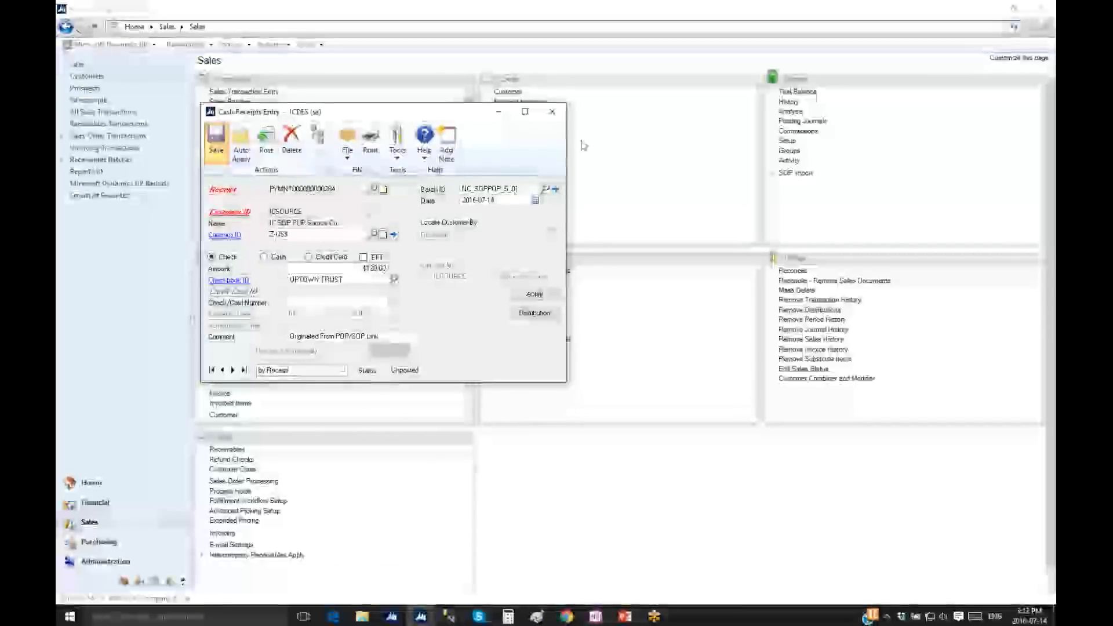
left_click(552, 111)
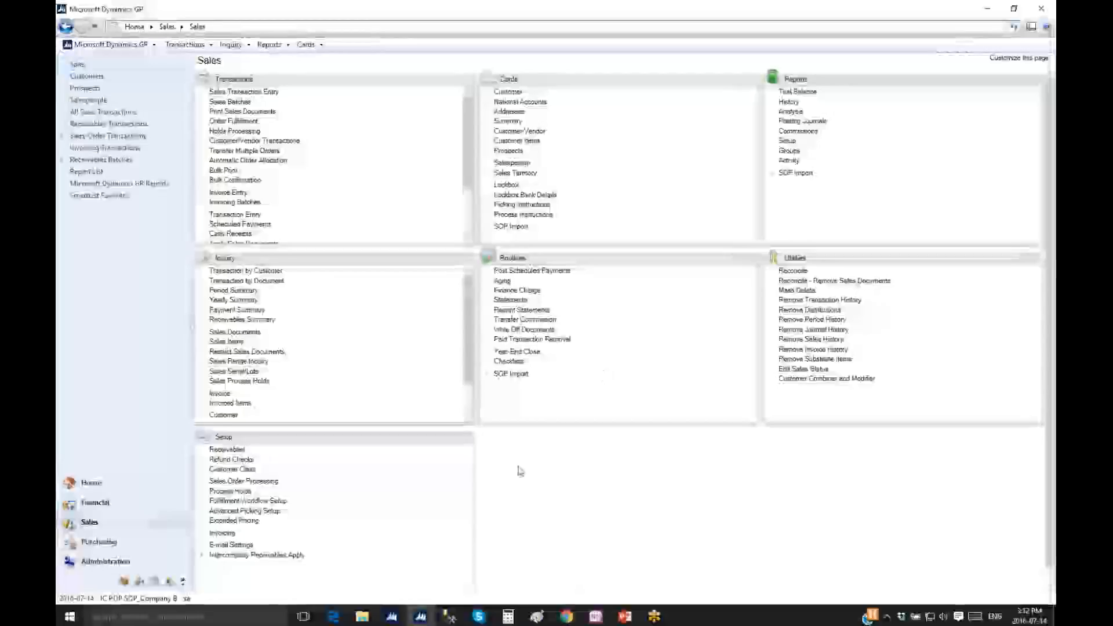
Step: Switch to the IC POP SOP_Company A session and list all purchase order documents in the IC Order Processing Enquiry
left_click(421, 616)
left_click(486, 565)
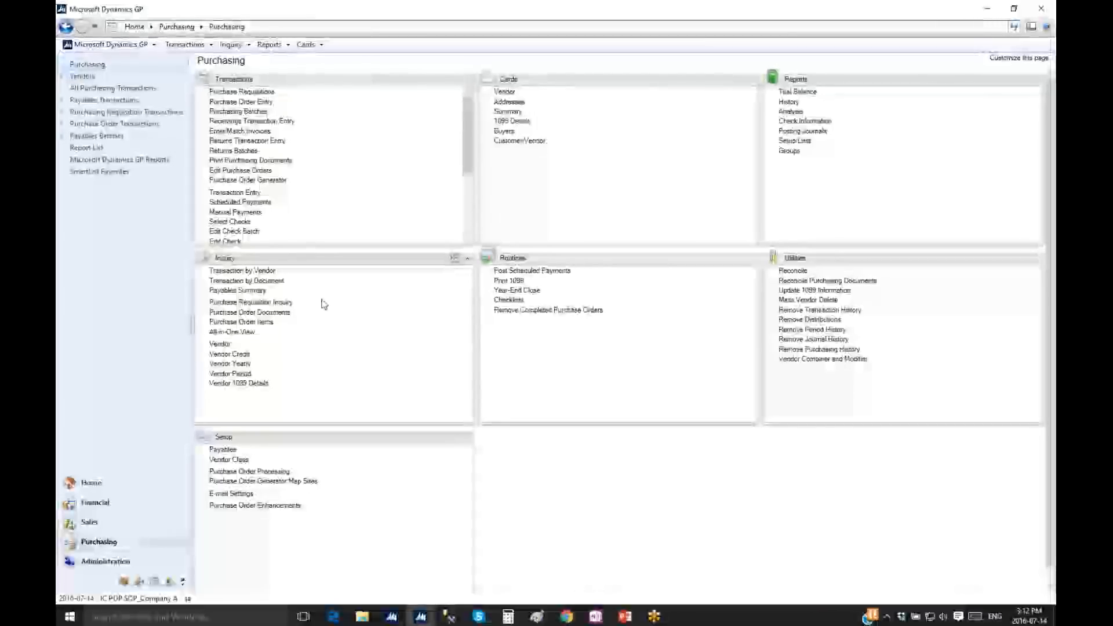
left_click(231, 45)
mouse_move(301, 78)
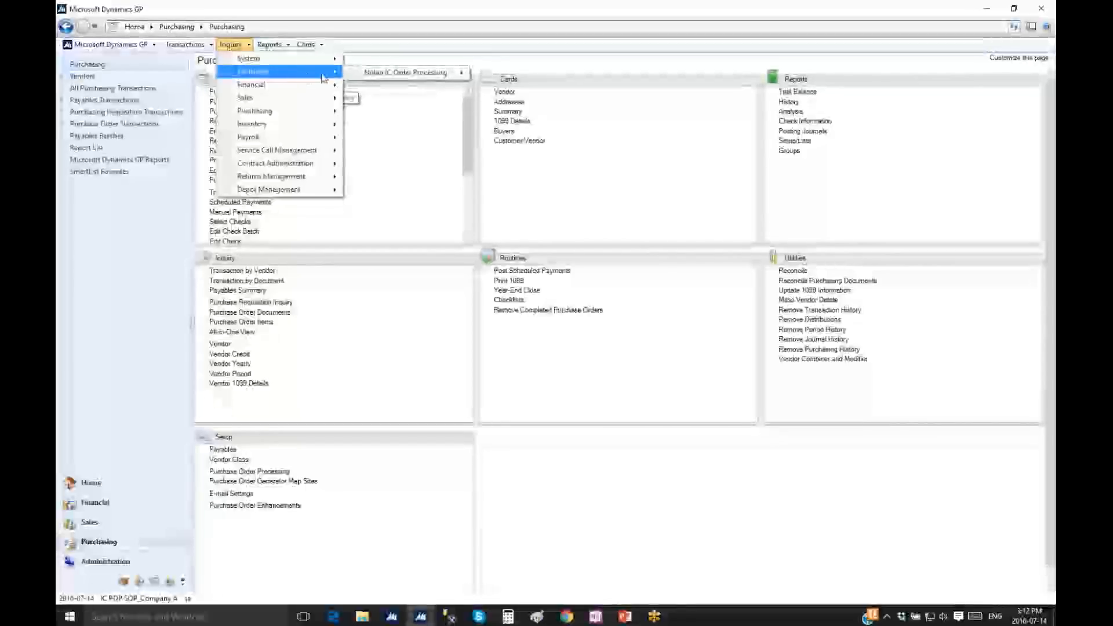
mouse_move(435, 73)
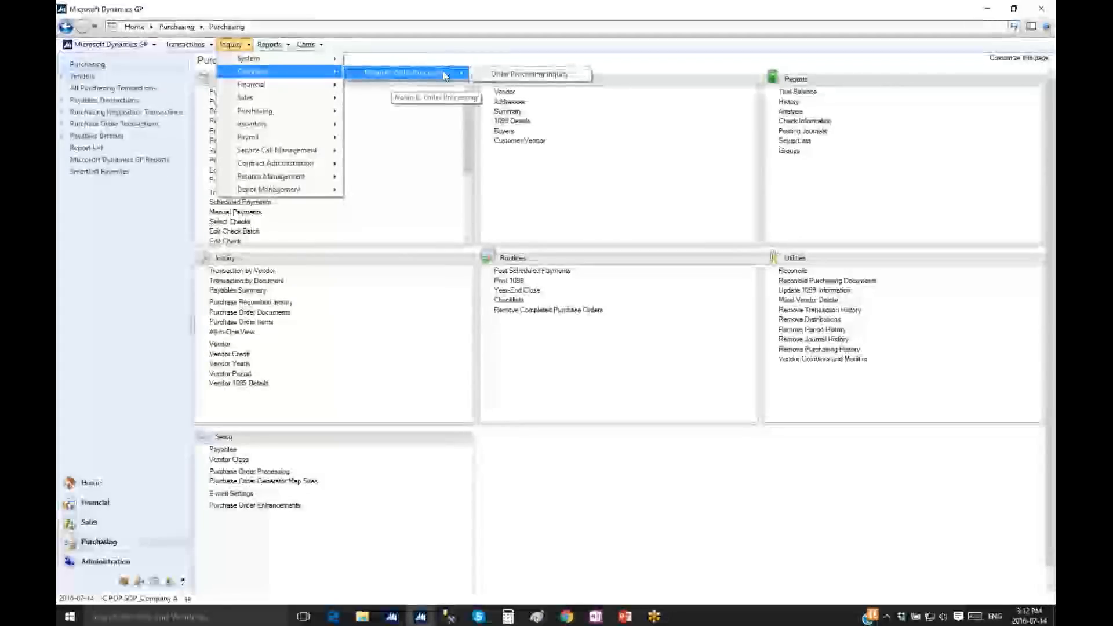
left_click(532, 75)
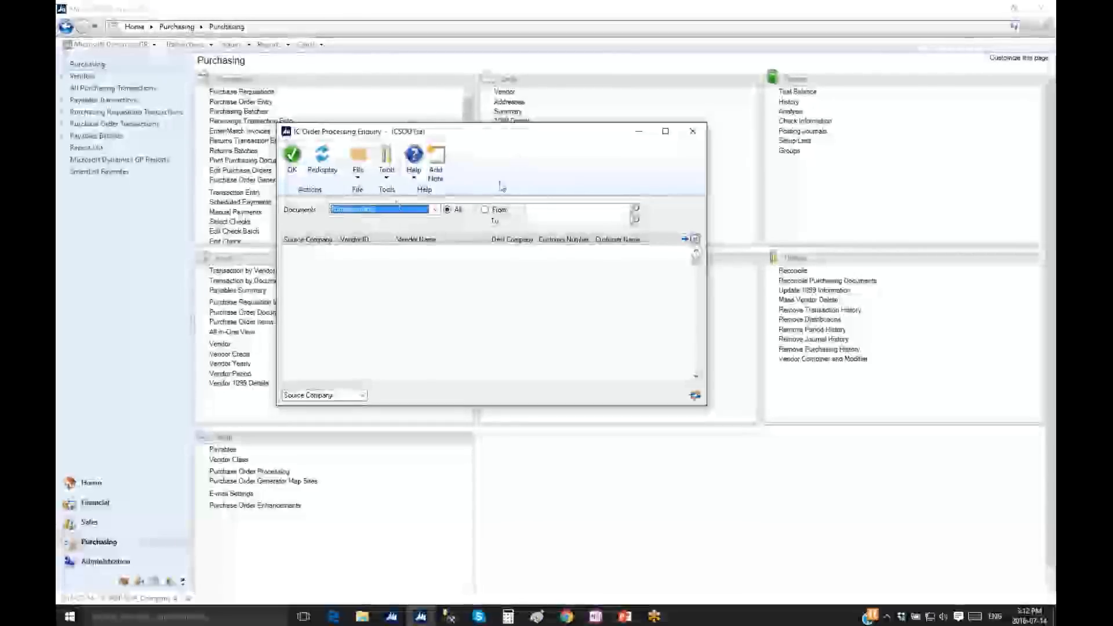
left_click(325, 168)
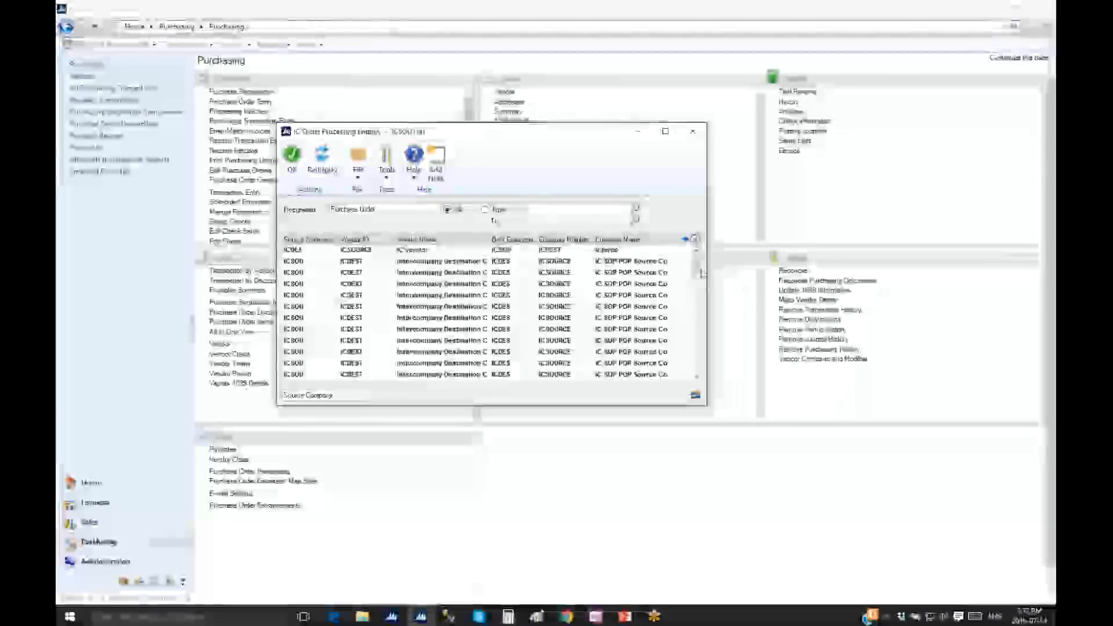
Step: Go to the last entry in the enquiry list and expand the rows to show the linked documents and amounts
left_click(697, 361)
left_click(698, 365)
left_click(698, 365)
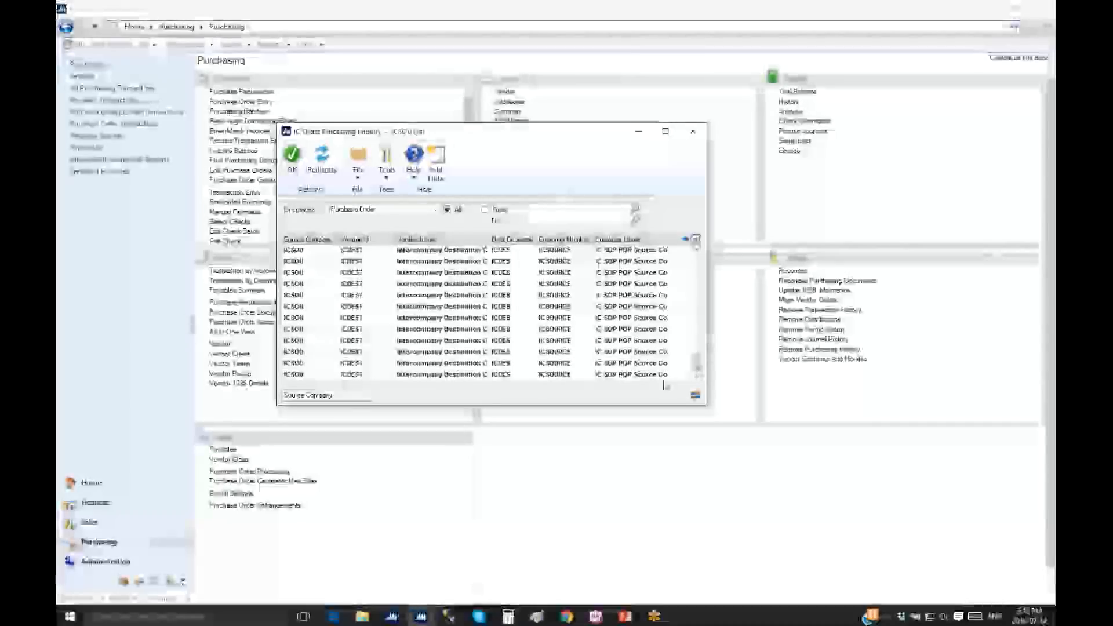
left_click(437, 377)
left_click_drag(522, 127, 517, 71)
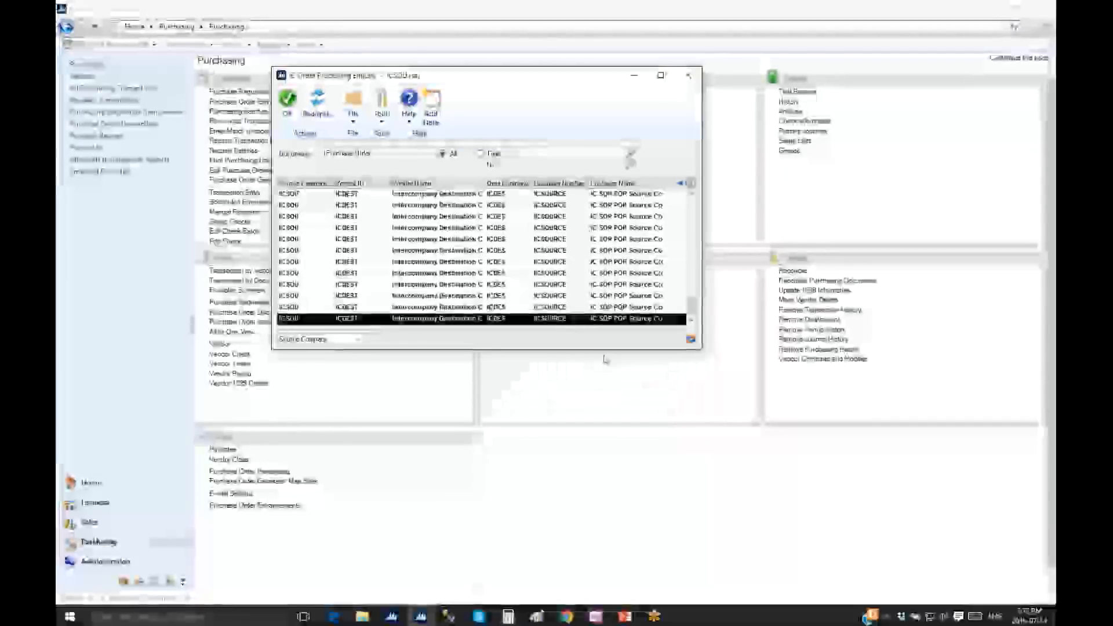
left_click(690, 183)
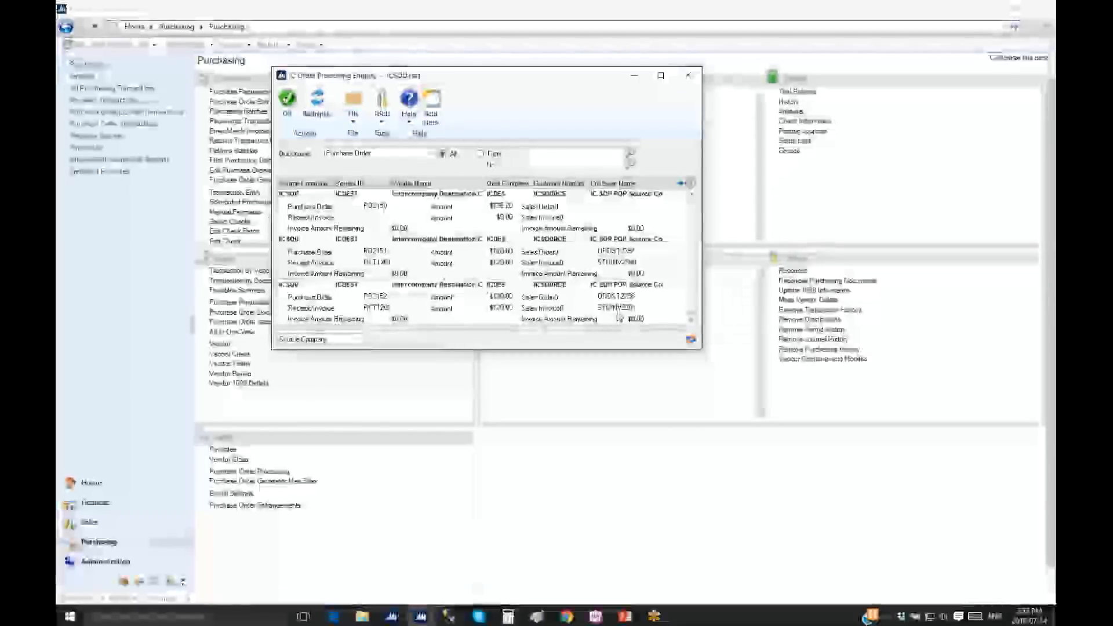
Step: Examine the linked payments for purchase order PO2152 in the IC Order Processing Payment Enquiry, and close both enquiry windows
left_click(616, 303)
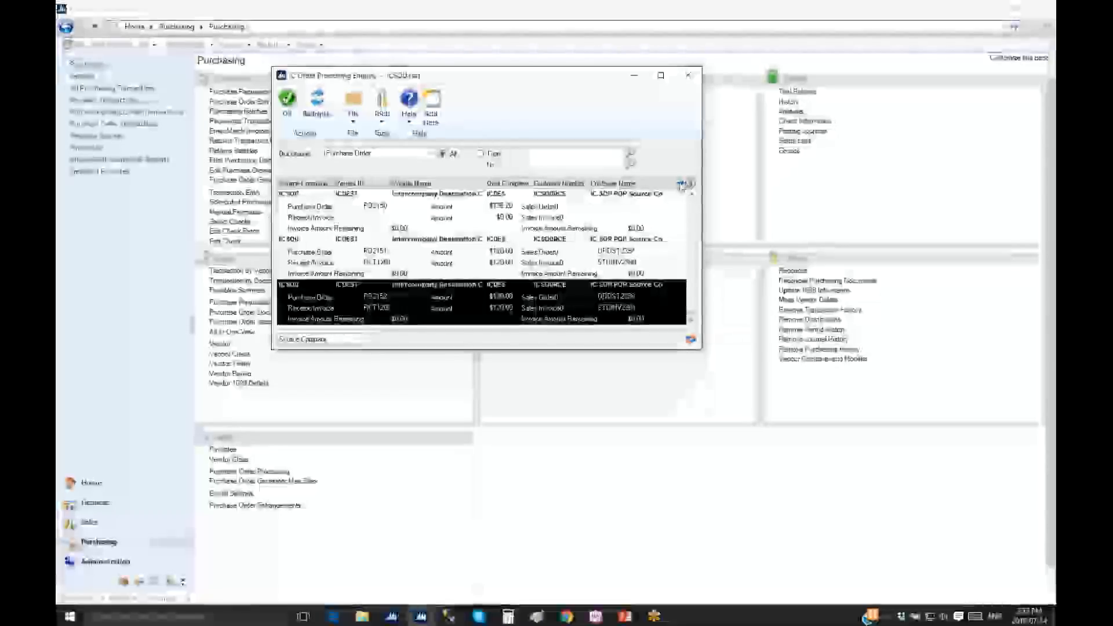
left_click(682, 183)
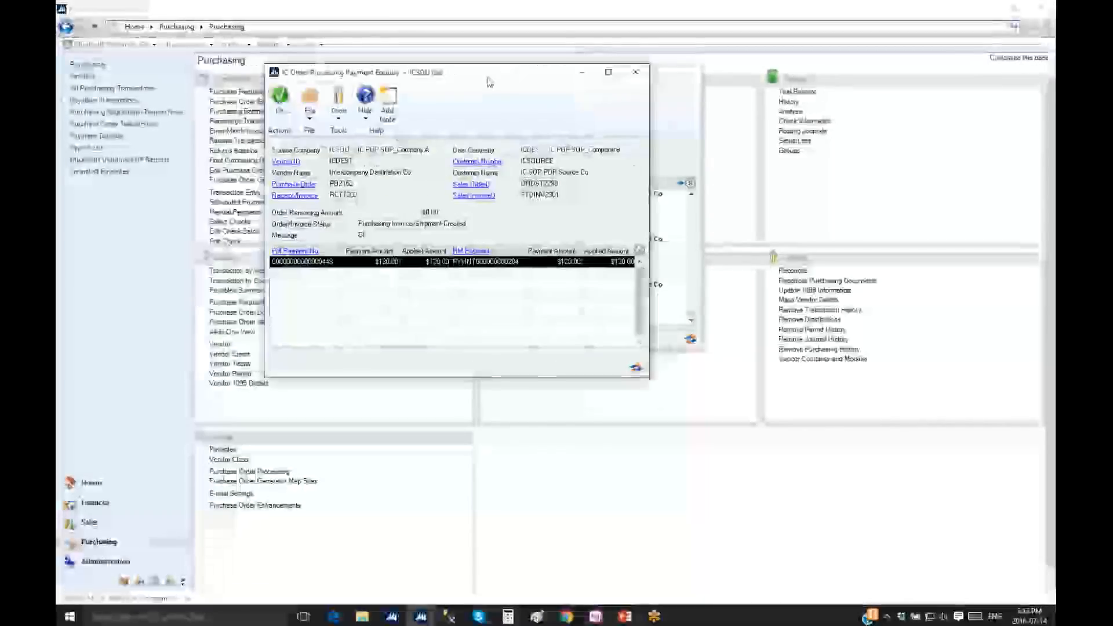
left_click_drag(488, 83, 460, 114)
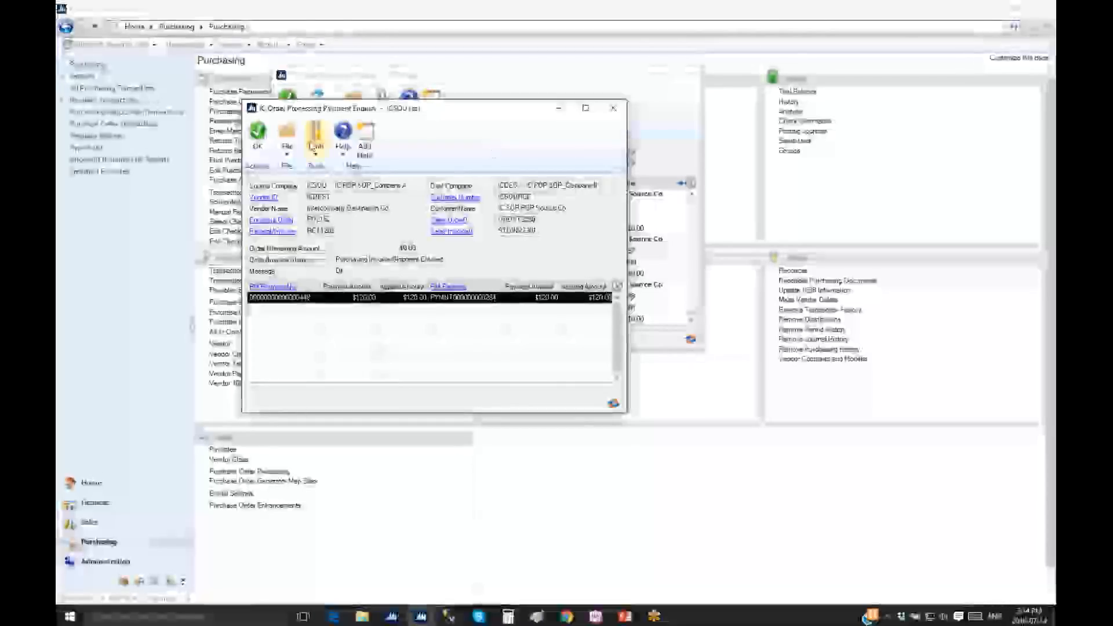
left_click(257, 133)
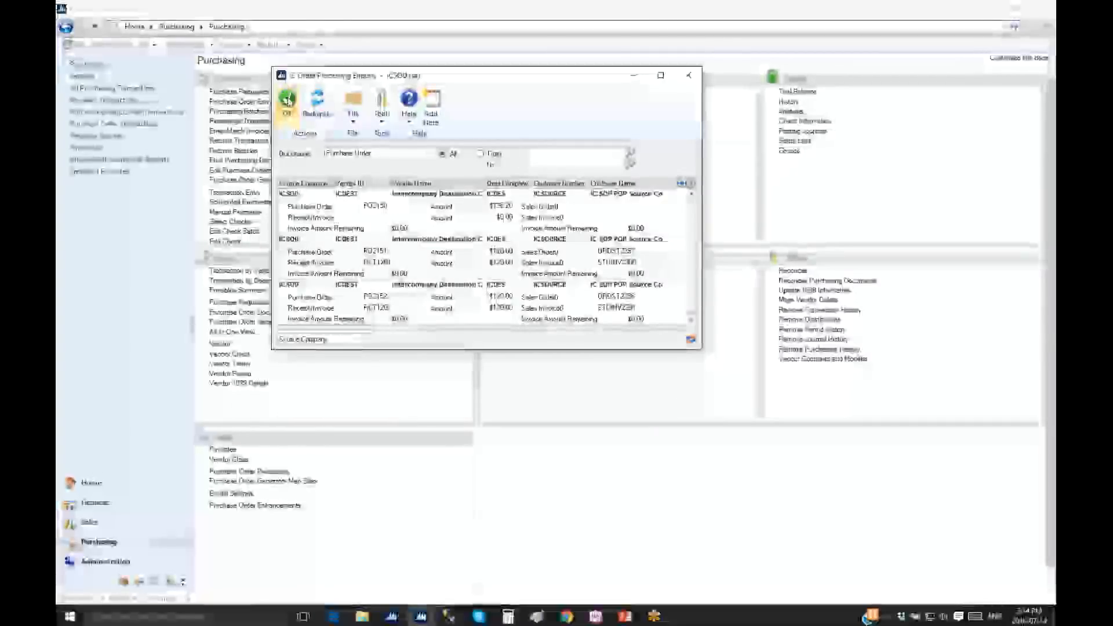
left_click(287, 100)
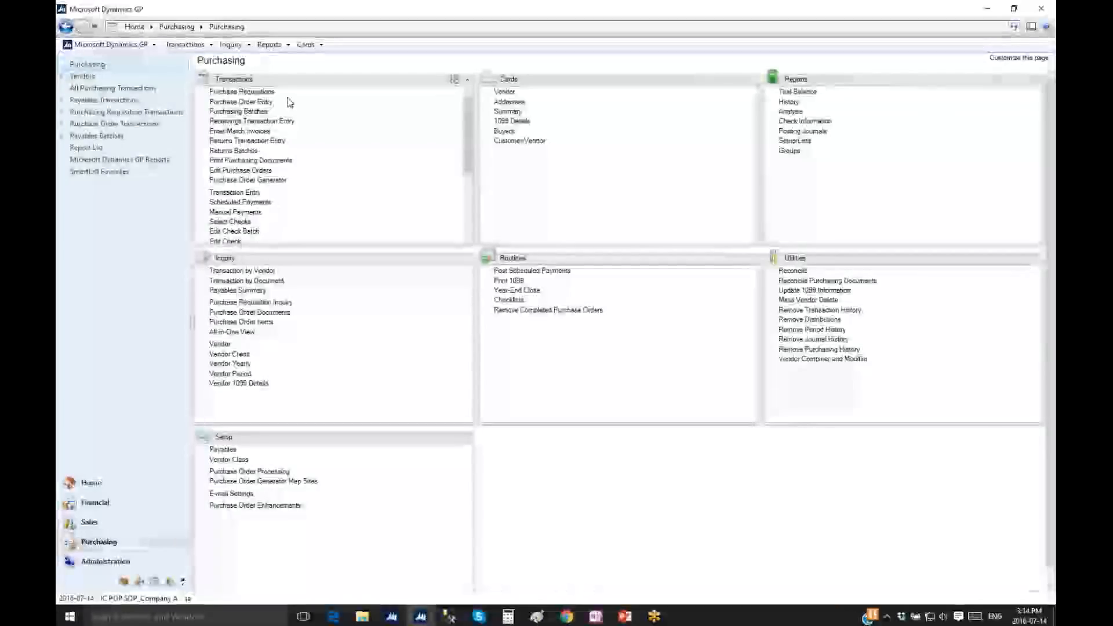
Step: Switch to the PowerPoint presentation and start the slide show from the software demonstration slide
left_click(624, 616)
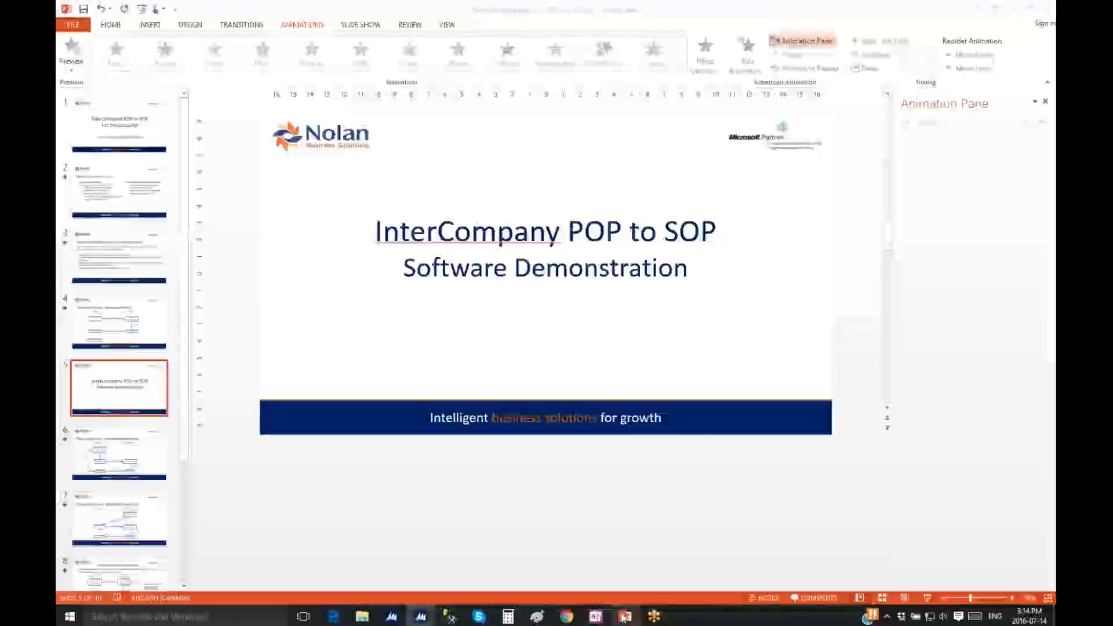
left_click(927, 597)
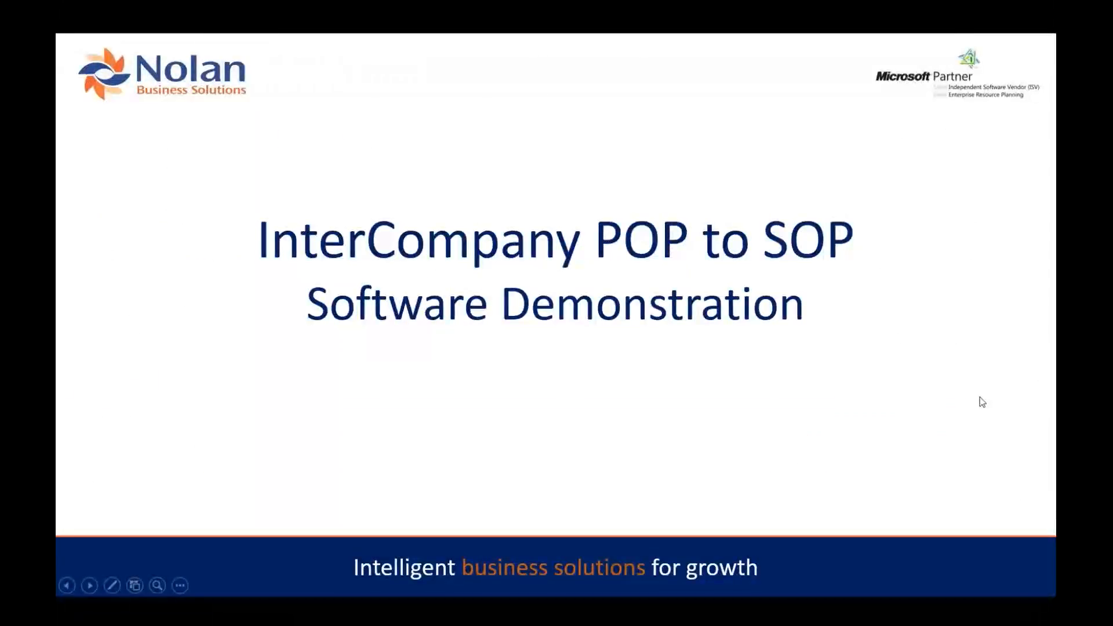